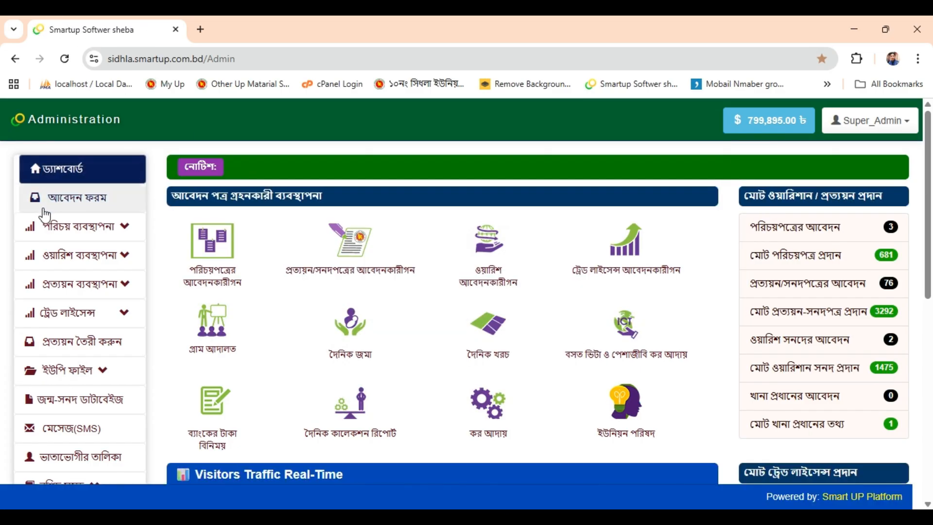
# Go to the application forms list and pick the childless heir (নিঃসন্তান ওয়ারিশ) certificate application
pyautogui.click(80, 206)
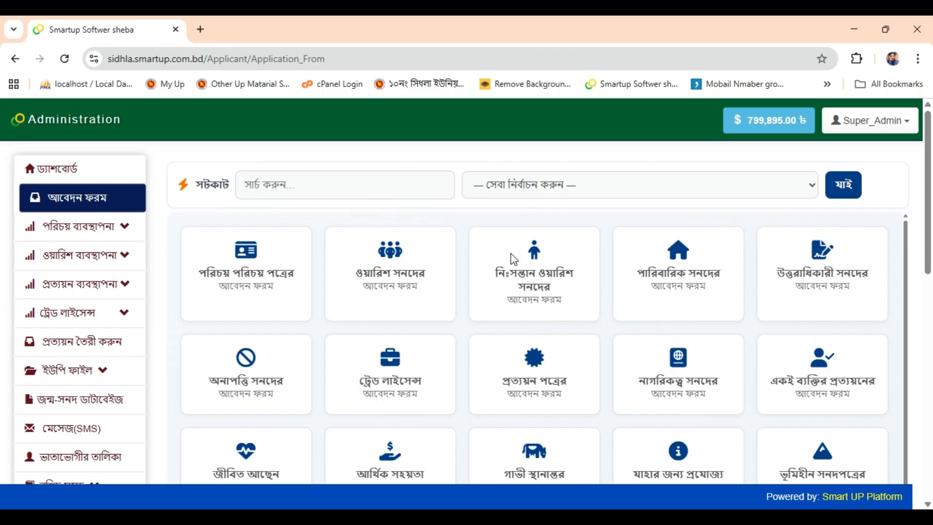
pyautogui.click(585, 252)
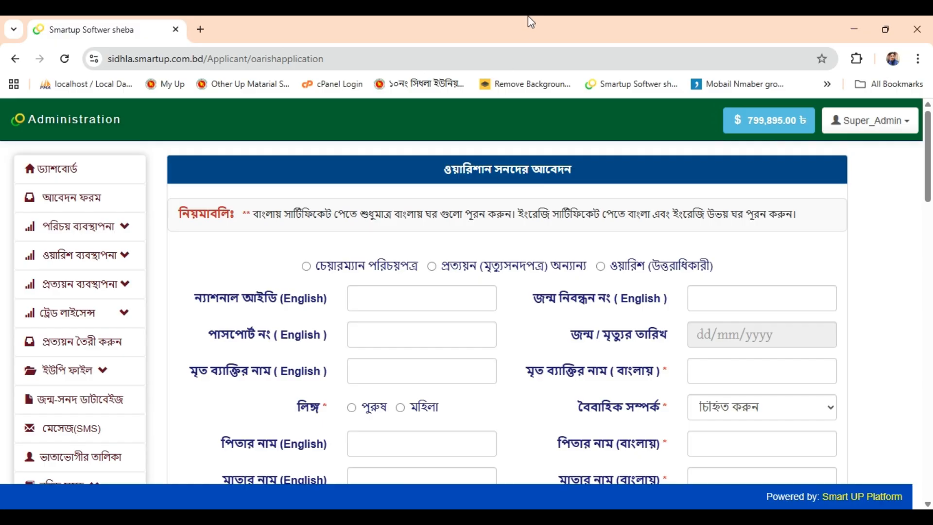
# Enter the deceased's Bangla name and mark him as male and married
pyautogui.scroll(-20, 319, 282)
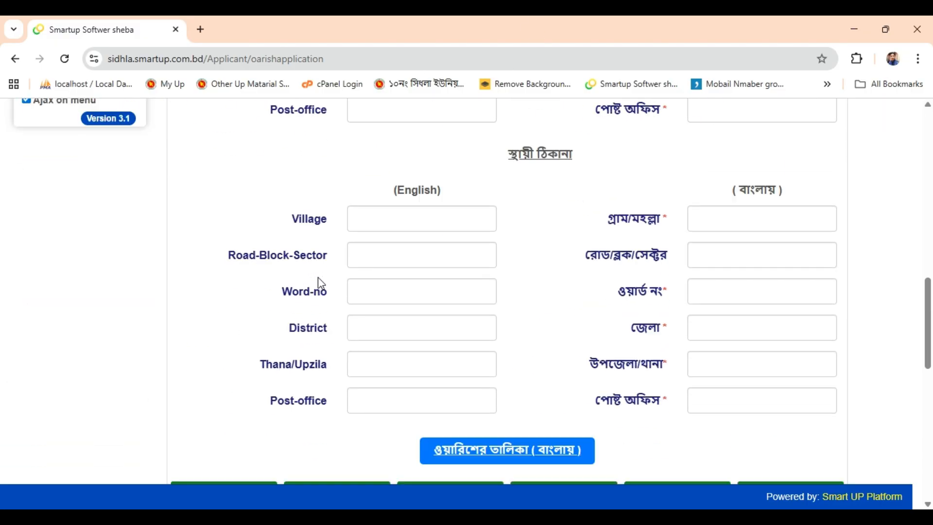
pyautogui.scroll(-4, 592, 352)
pyautogui.scroll(20, 592, 353)
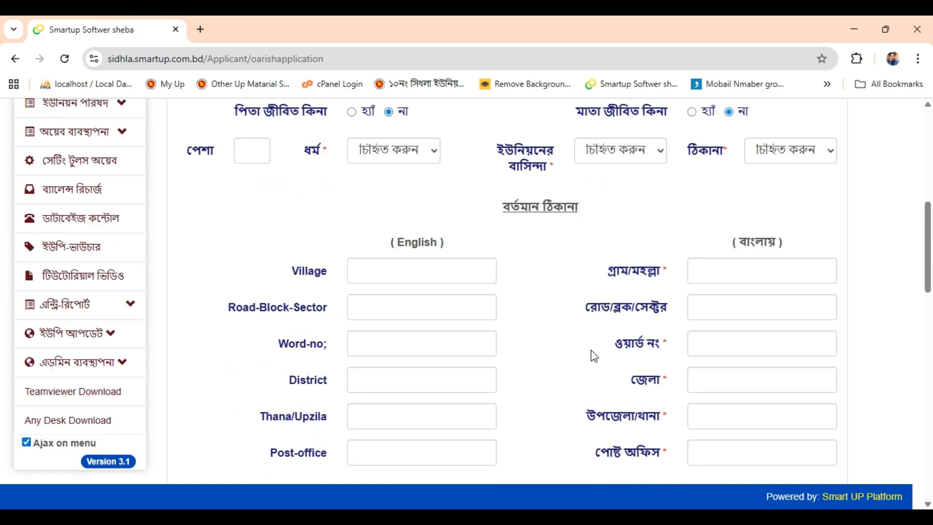
pyautogui.scroll(2, 591, 350)
pyautogui.scroll(-1, 677, 325)
pyautogui.click(740, 299)
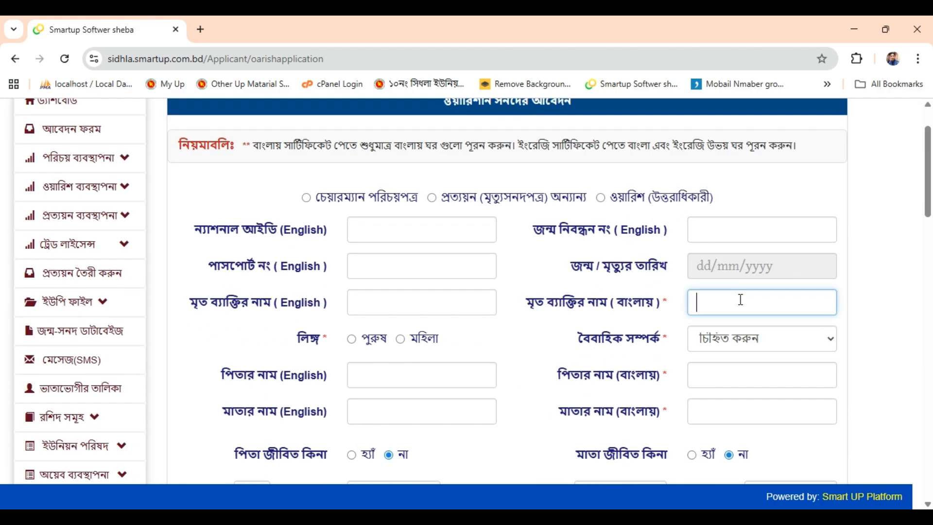
pyautogui.scroll(-1, 794, 364)
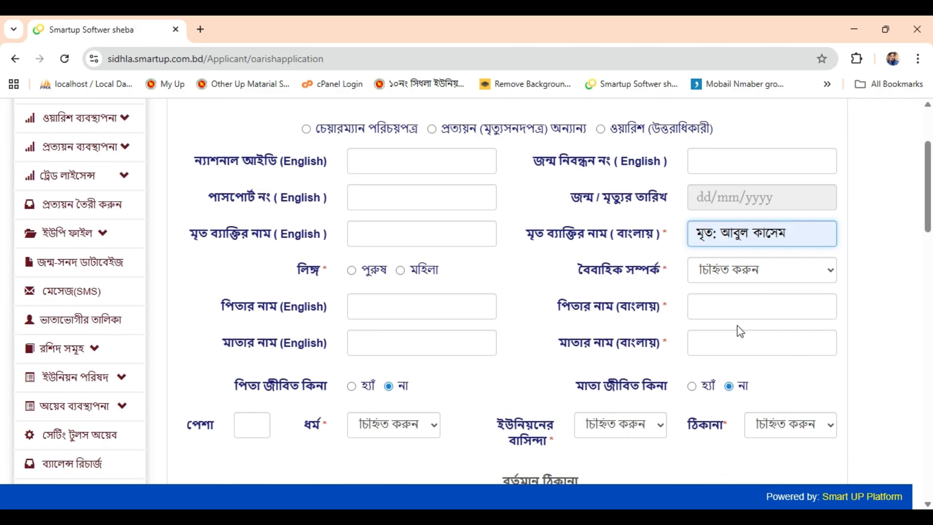
pyautogui.click(375, 278)
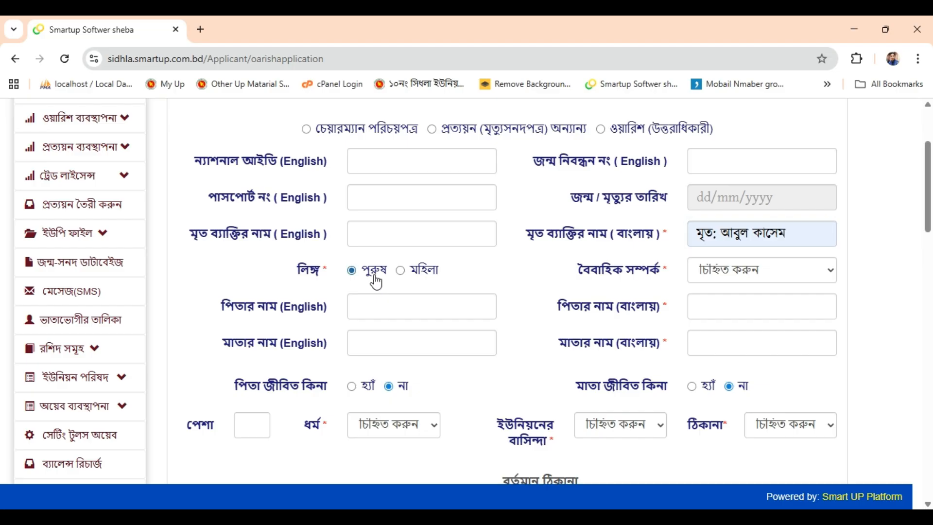
pyautogui.click(726, 269)
pyautogui.click(735, 309)
pyautogui.scroll(-2, 737, 309)
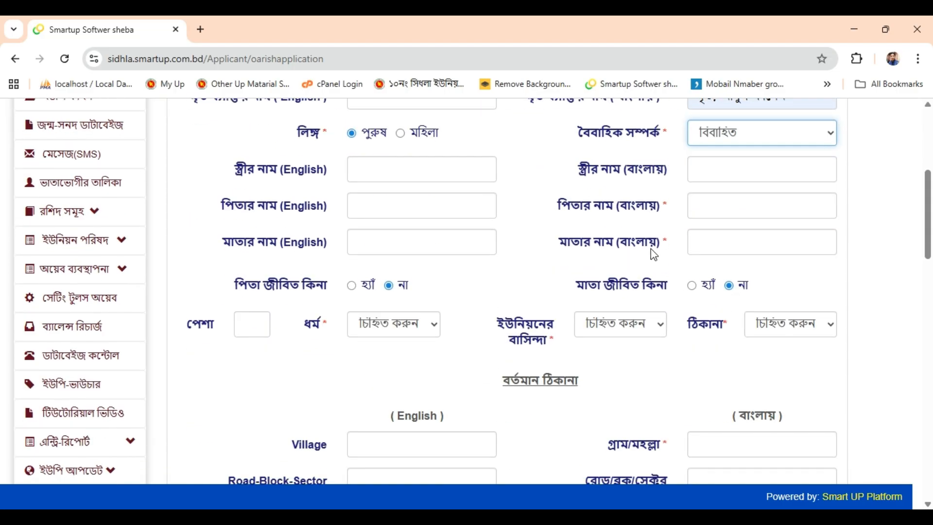
# Fill the deceased's father's and mother's Bangla names from the suggestions
pyautogui.click(745, 205)
pyautogui.click(780, 256)
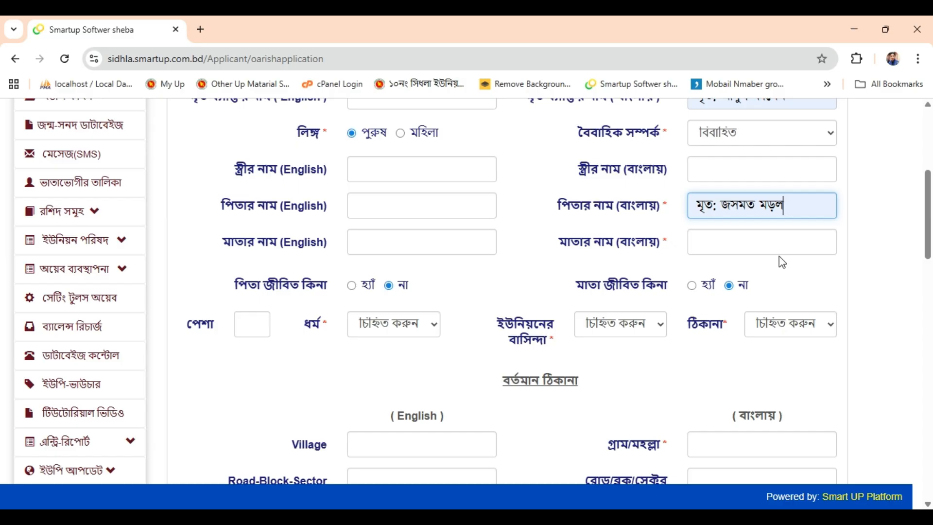
pyautogui.click(763, 241)
pyautogui.click(792, 299)
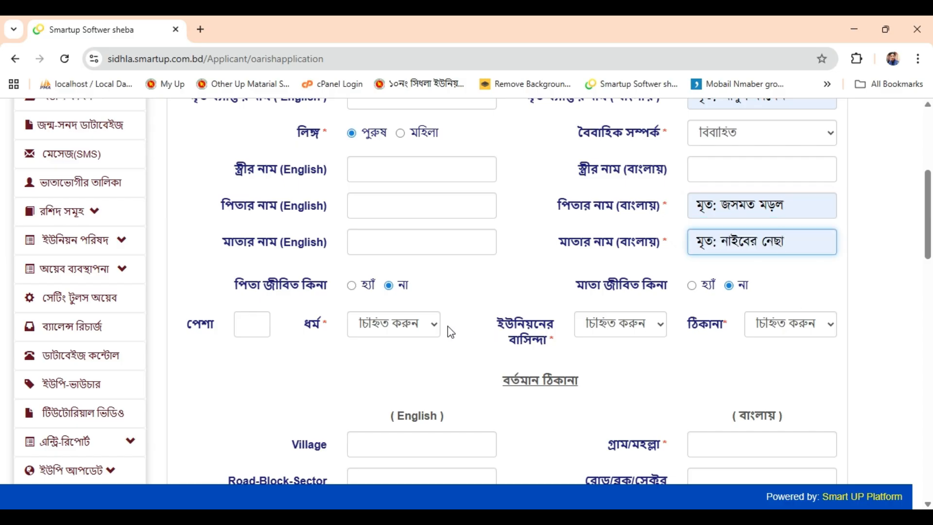
# Set religion to Islam, permanent union resident, and address type to permanent
pyautogui.click(417, 325)
pyautogui.click(392, 366)
pyautogui.click(616, 325)
pyautogui.click(602, 359)
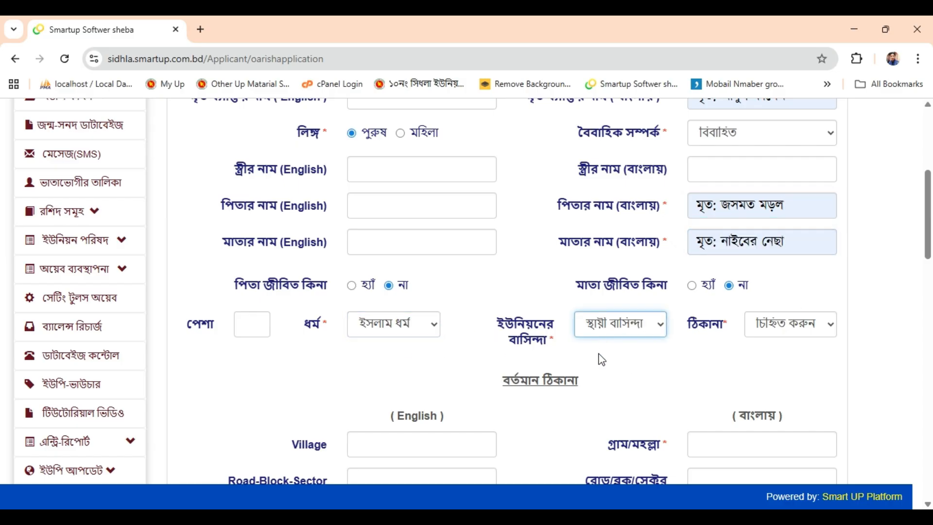
pyautogui.click(765, 331)
pyautogui.click(781, 384)
pyautogui.scroll(-4, 781, 379)
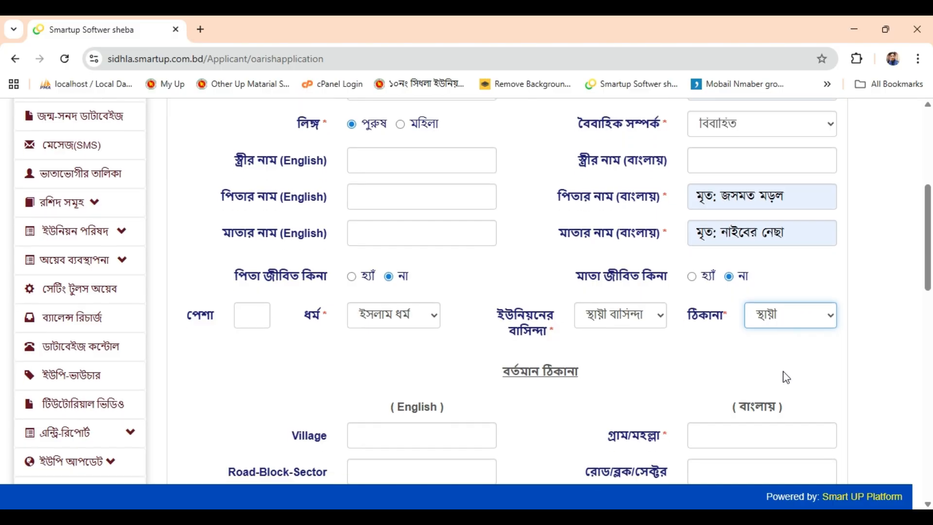
# Enter the Bangla village/mahalla name and the ward number
pyautogui.click(747, 235)
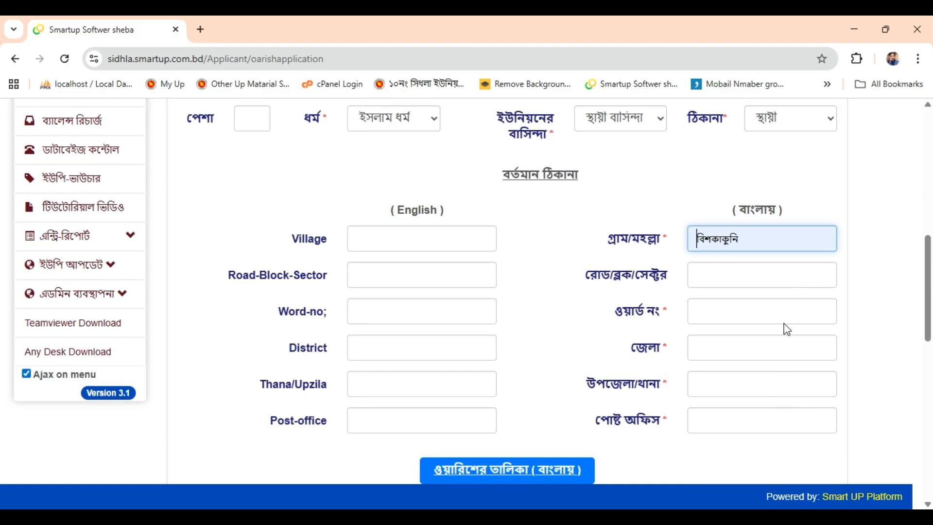
pyautogui.click(741, 304)
pyautogui.write('৮')
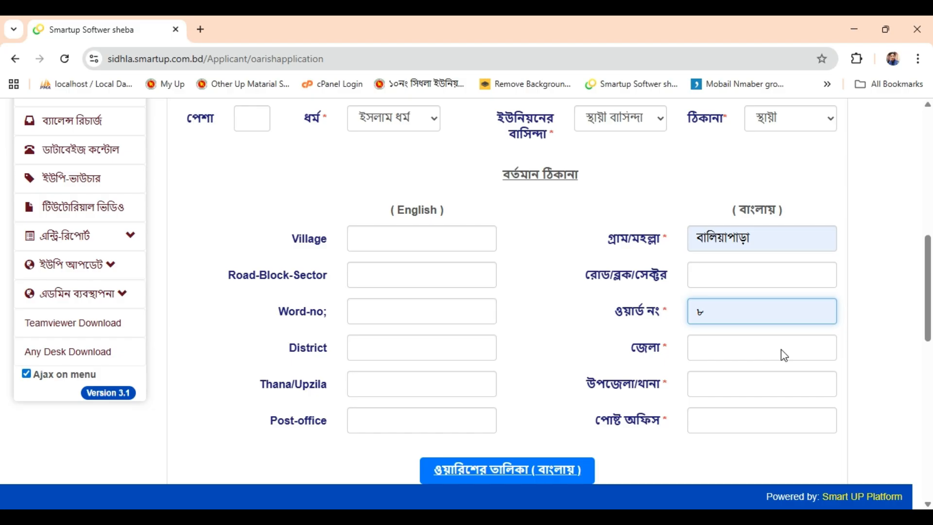
pyautogui.scroll(-2, 780, 348)
pyautogui.scroll(-2, 774, 336)
# Fill in the district, upazila/thana and post office, accepting the suggested post office
pyautogui.click(731, 206)
pyautogui.write('ময়মনসিংহ')
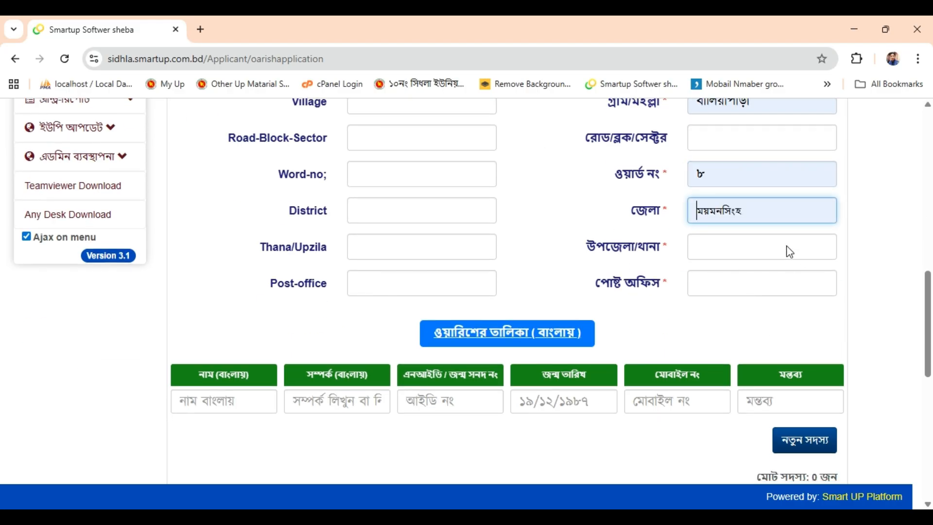
pyautogui.click(757, 258)
pyautogui.write('গৌরিপুর')
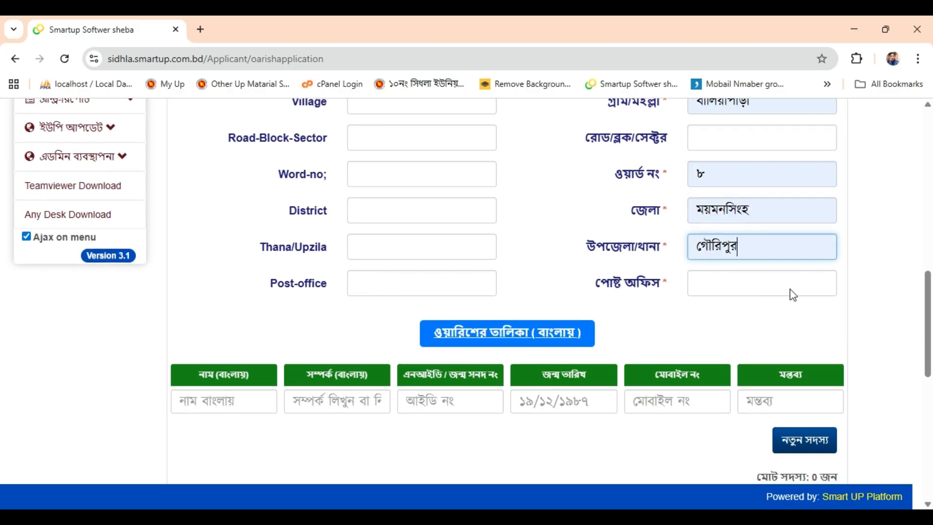
pyautogui.click(746, 294)
pyautogui.write('যাত্রাবাড়ী')
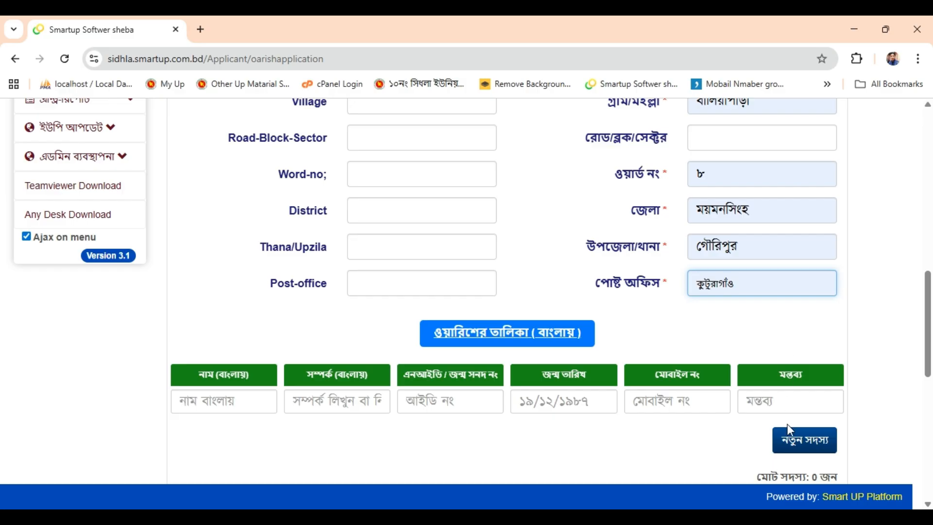
pyautogui.click(787, 419)
pyautogui.scroll(4, 739, 308)
pyautogui.scroll(-6, 739, 308)
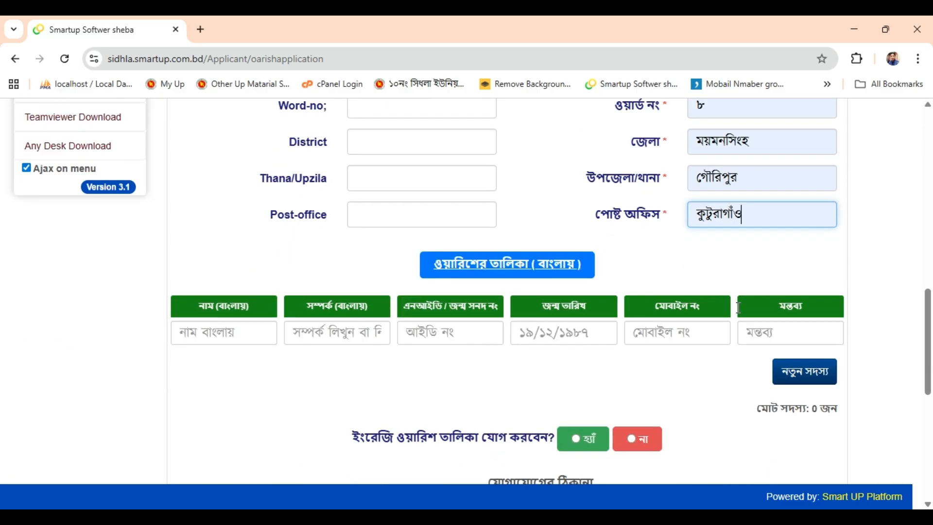
pyautogui.scroll(-2, 739, 308)
# Enter the first heir's Bangla name, replacing a mistyped entry
pyautogui.click(204, 258)
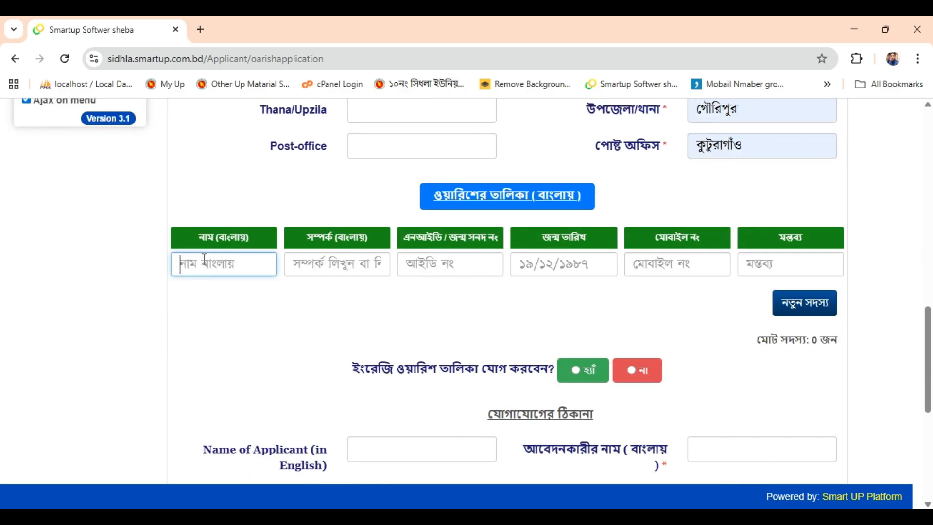
pyautogui.press('BackSpace')
pyautogui.tripleClick(251, 257)
pyautogui.scroll(10, 450, 360)
pyautogui.scroll(-6, 470, 370)
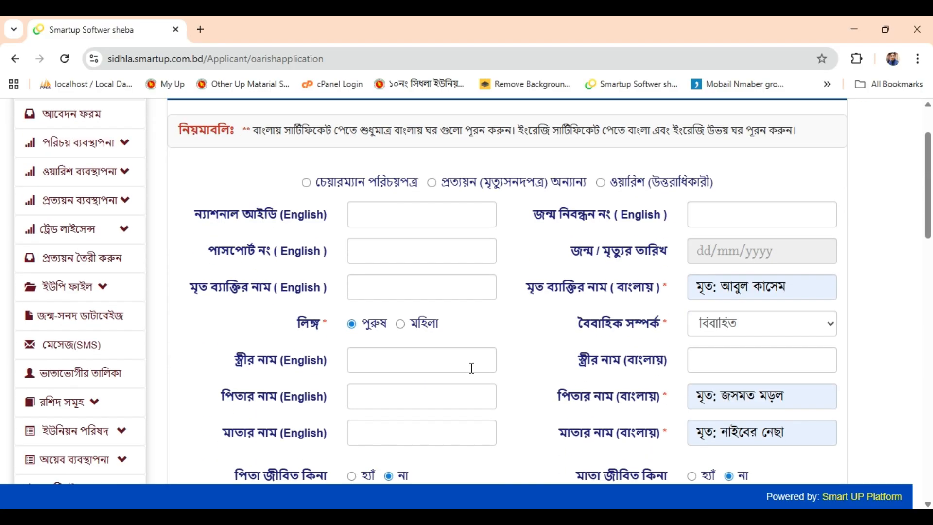
pyautogui.scroll(-5, 471, 399)
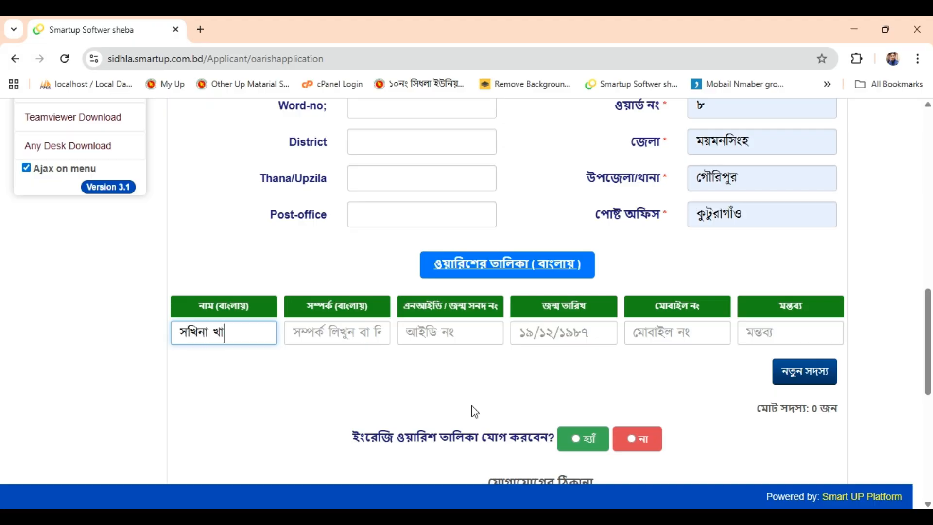
# Set the first heir's relationship to স্ত্রী and add her to the heir list
pyautogui.press('Tab')
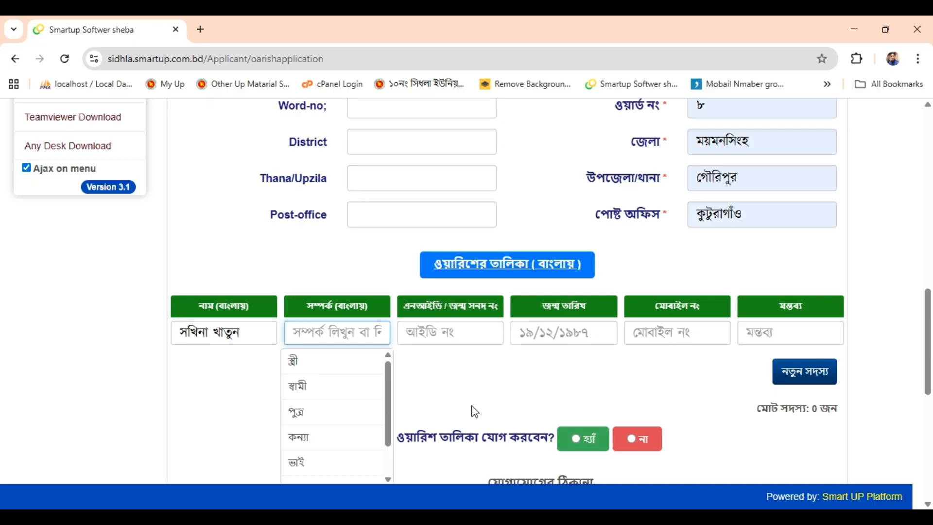
pyautogui.press('Down')
pyautogui.press('Return')
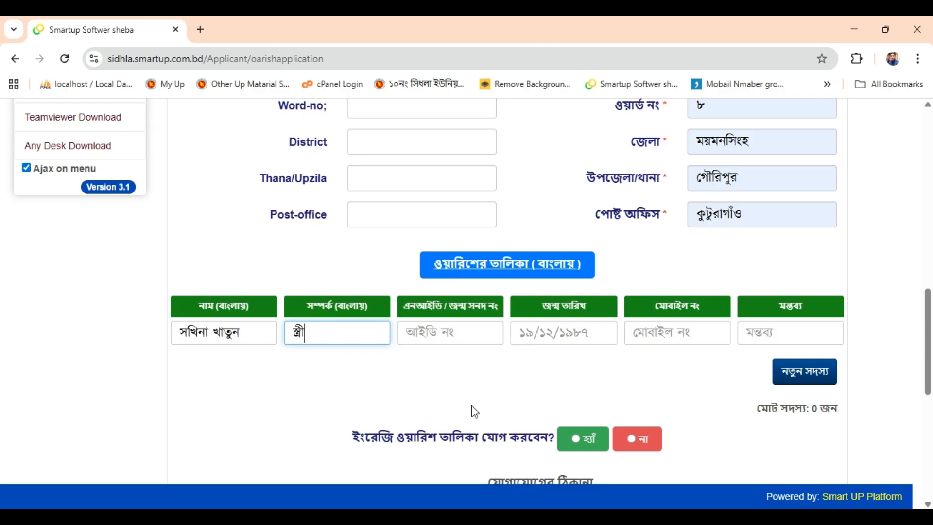
pyautogui.press('Tab')
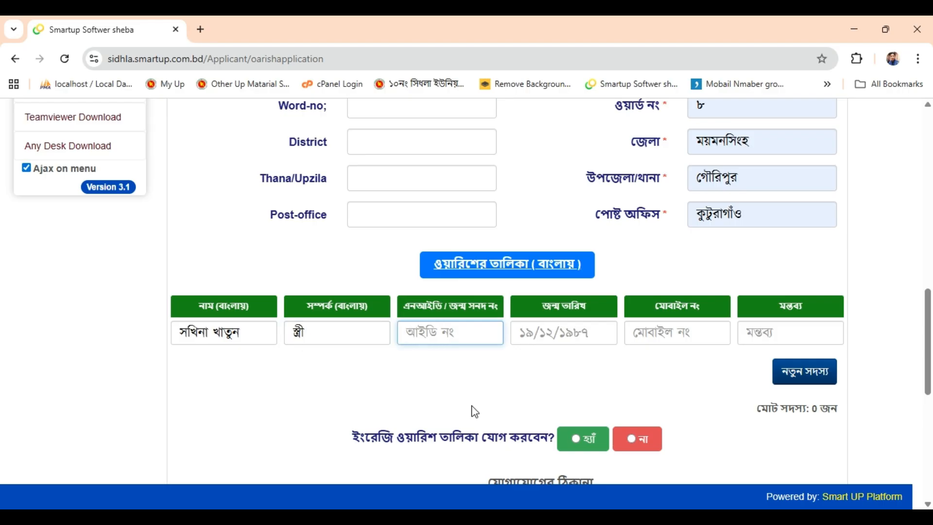
pyautogui.press('Tab')
pyautogui.press('Tab')
pyautogui.press('Tab')
pyautogui.press('Tab')
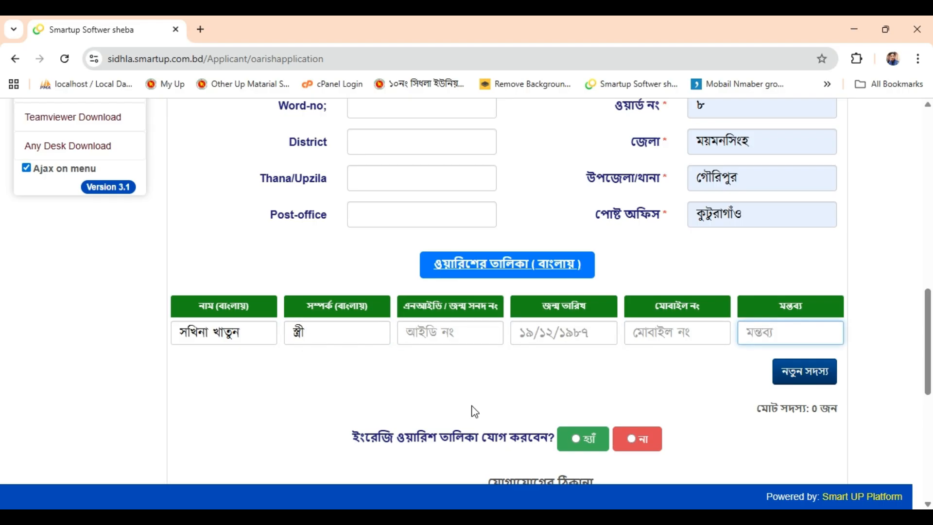
pyautogui.press('Return')
pyautogui.scroll(-3, 354, 349)
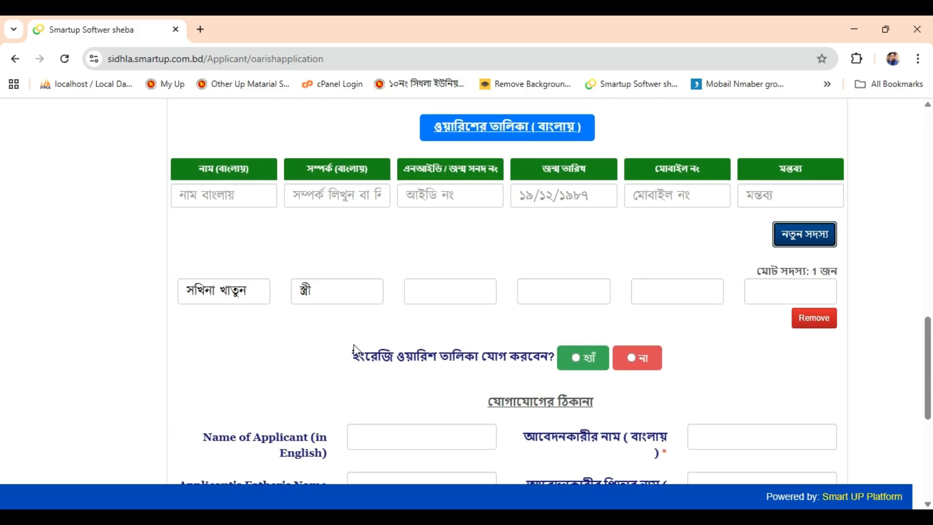
pyautogui.doubleClick(225, 286)
# Add the son as a second heir with relation পুত্র
pyautogui.click(231, 197)
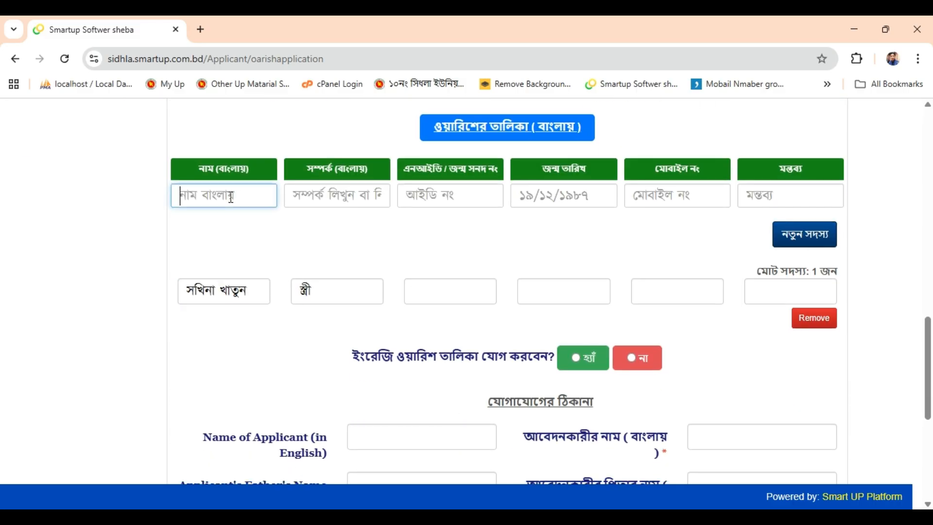
pyautogui.press('Tab')
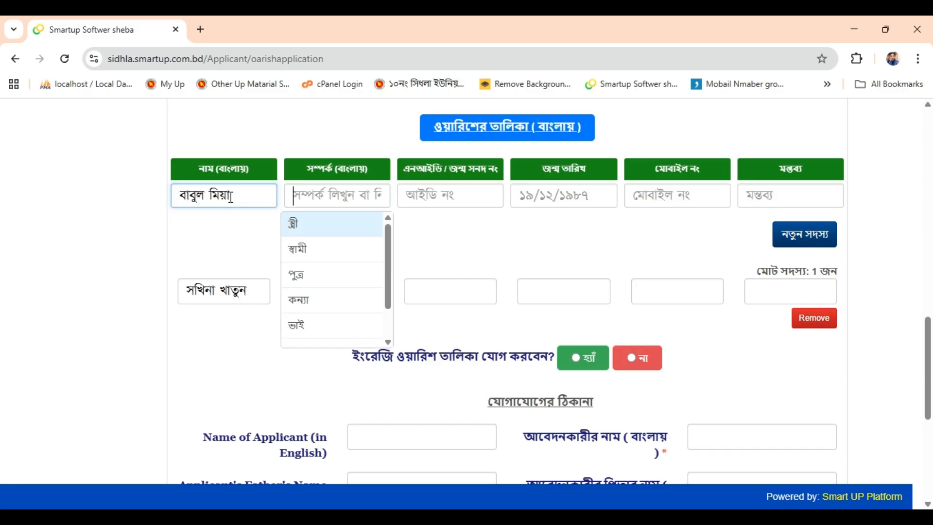
pyautogui.press('Down')
pyautogui.press('Down')
pyautogui.press('Return')
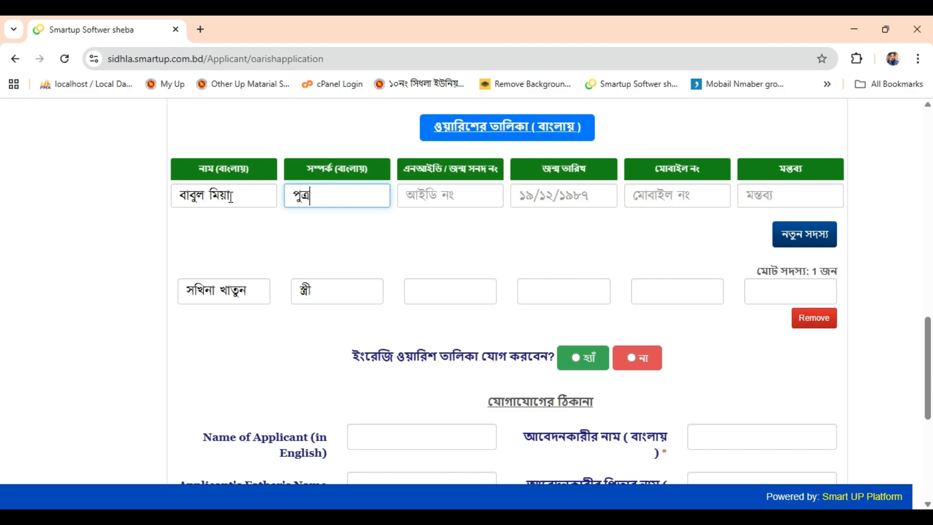
pyautogui.press('Tab')
pyautogui.press('Tab')
pyautogui.press('Tab')
pyautogui.press('Tab')
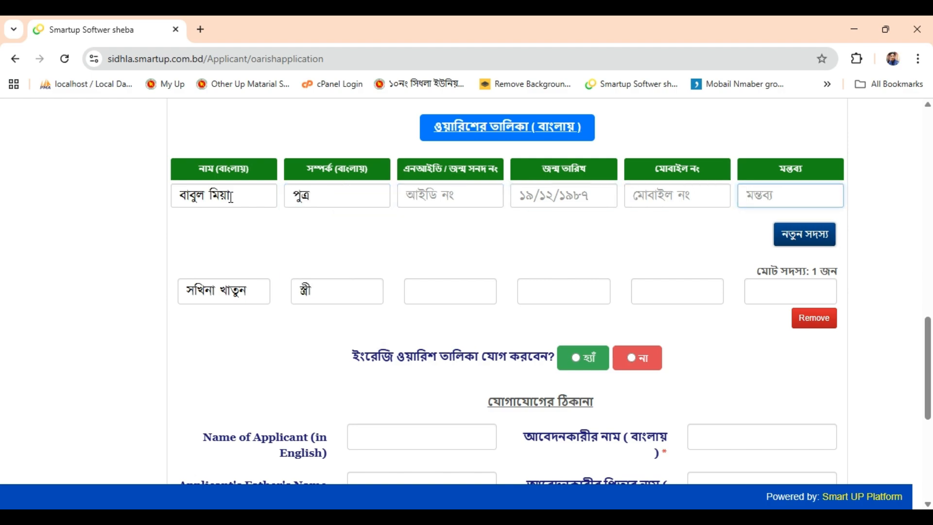
pyautogui.press('Return')
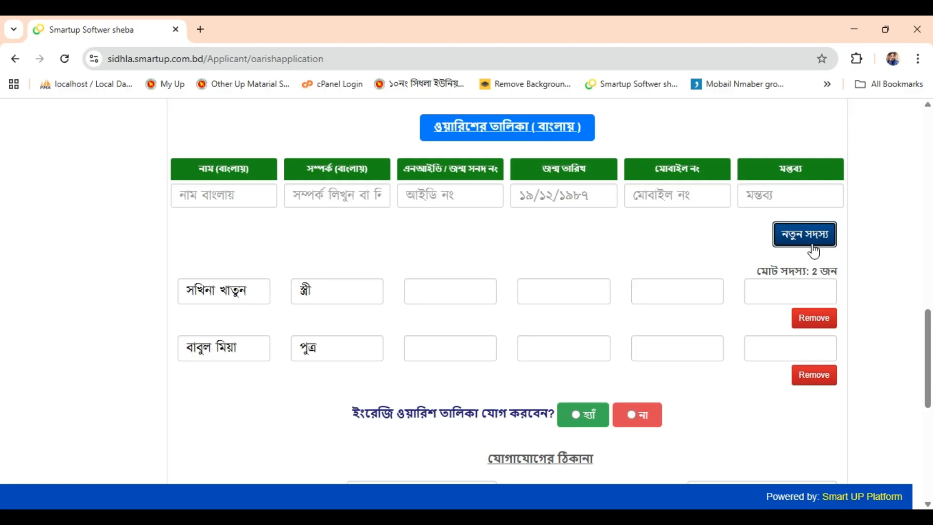
pyautogui.tripleClick(813, 276)
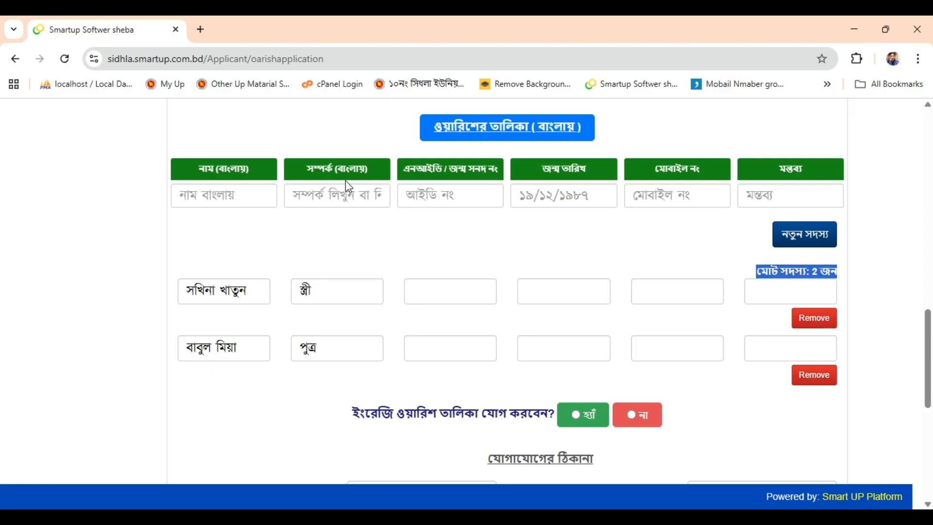
# Add the daughter as the third heir with relation কন্যা
pyautogui.click(238, 194)
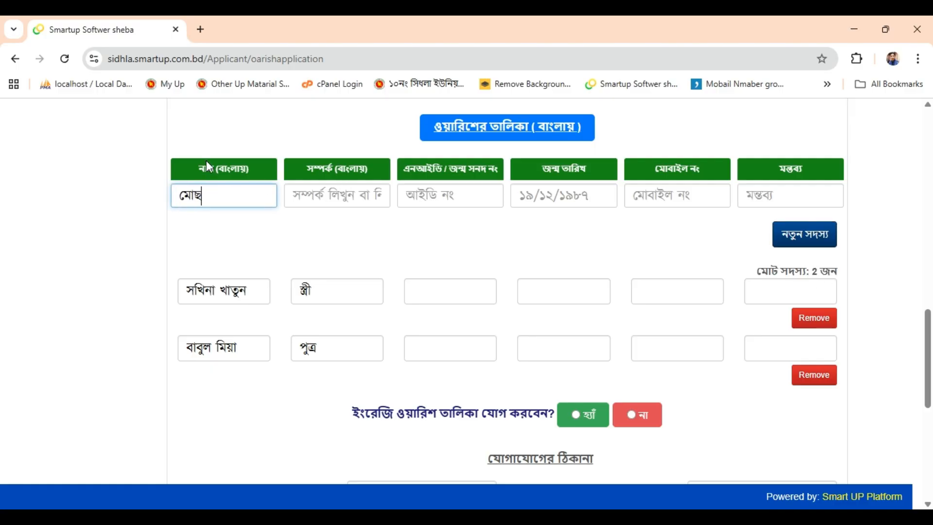
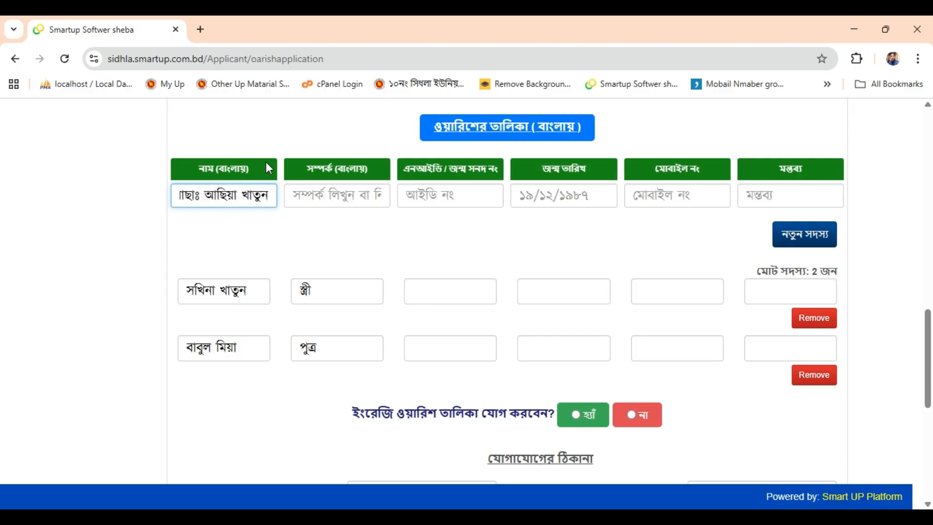
pyautogui.click(351, 204)
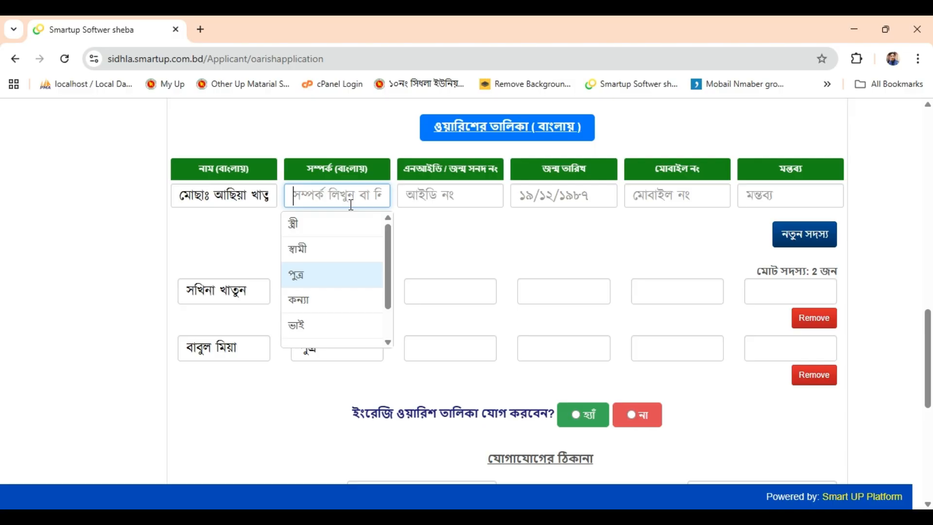
pyautogui.press('Down')
pyautogui.press('Return')
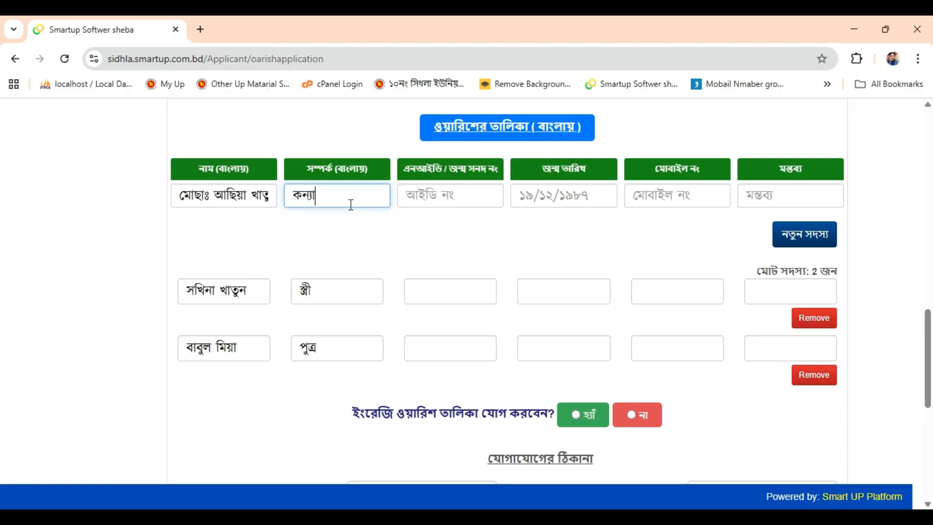
pyautogui.press('Tab')
pyautogui.press('Tab')
pyautogui.press('Tab')
pyautogui.press('Tab')
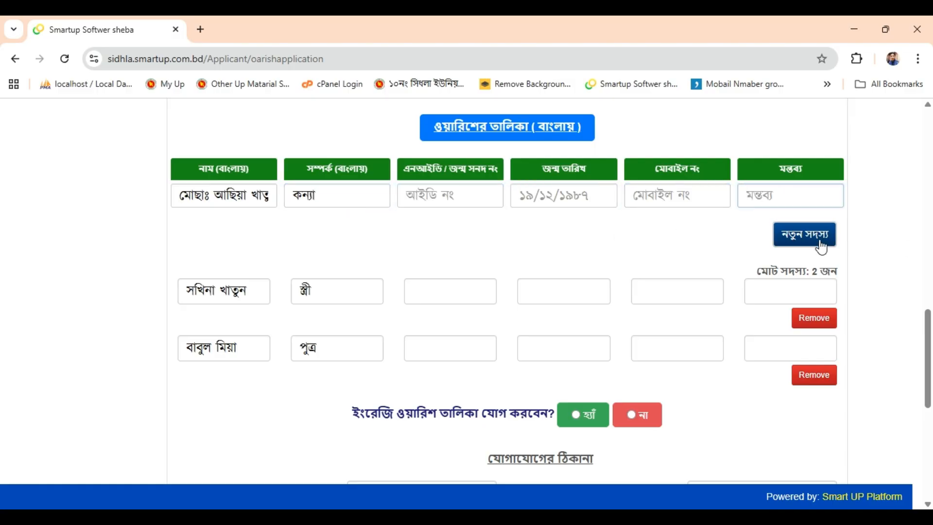
pyautogui.click(821, 247)
pyautogui.scroll(-3, 808, 239)
pyautogui.doubleClick(795, 134)
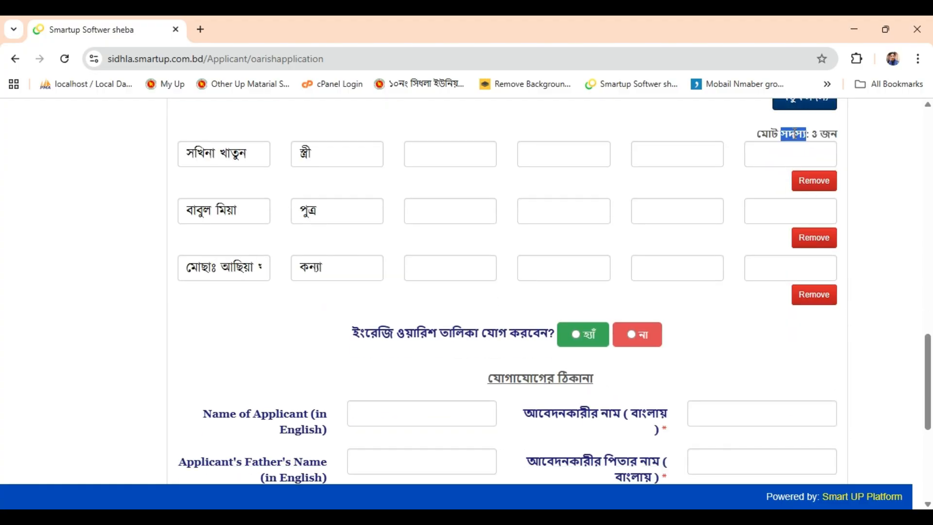
pyautogui.tripleClick(794, 135)
pyautogui.scroll(10, 710, 238)
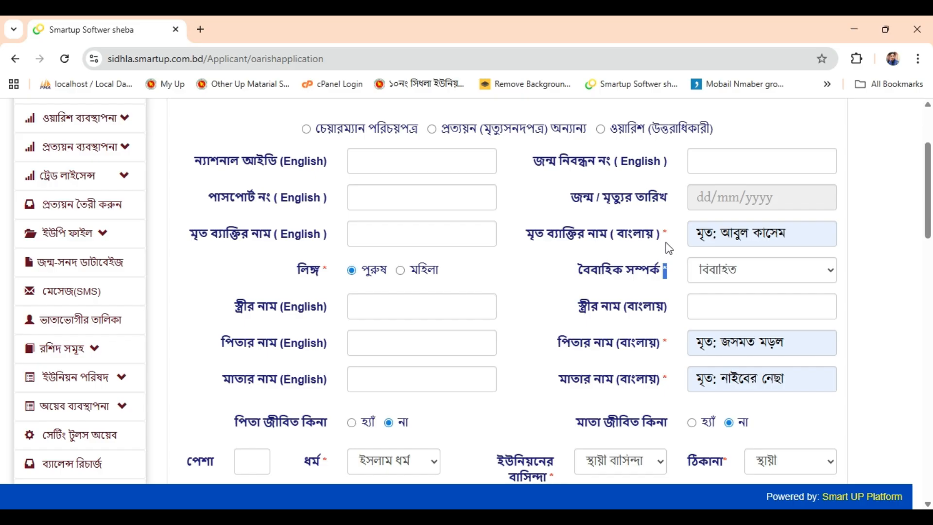
pyautogui.scroll(-4, 668, 335)
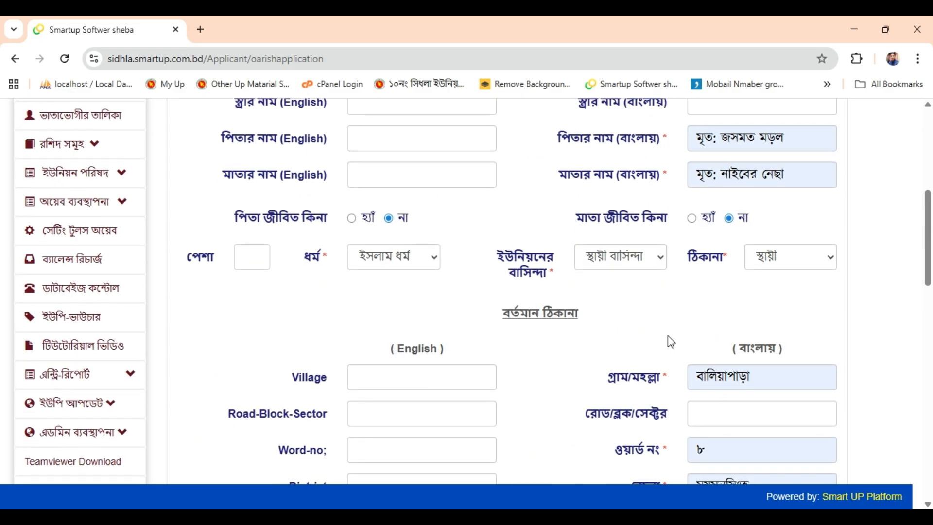
pyautogui.scroll(4, 671, 321)
pyautogui.scroll(-15, 671, 309)
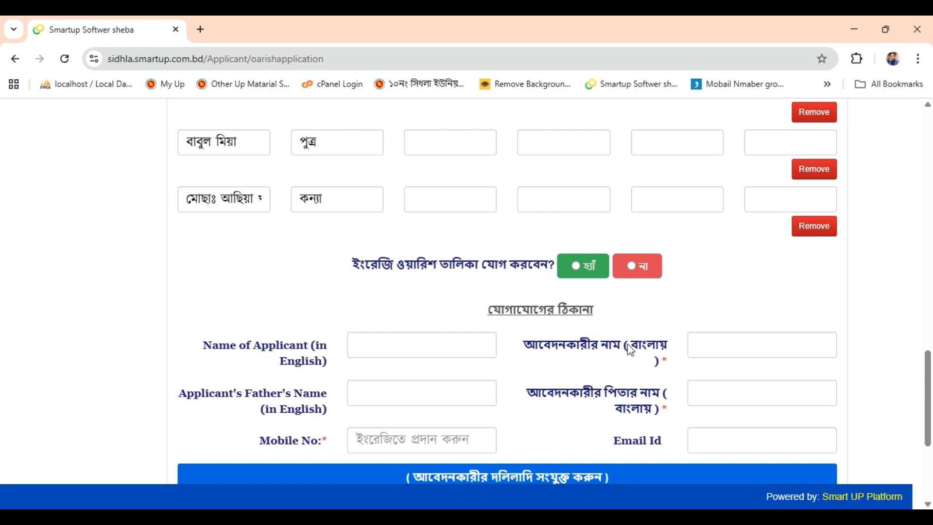
# Enter the applicant's Bangla name and paste the applicant's father's Bangla name
pyautogui.click(715, 341)
pyautogui.scroll(-1, 763, 310)
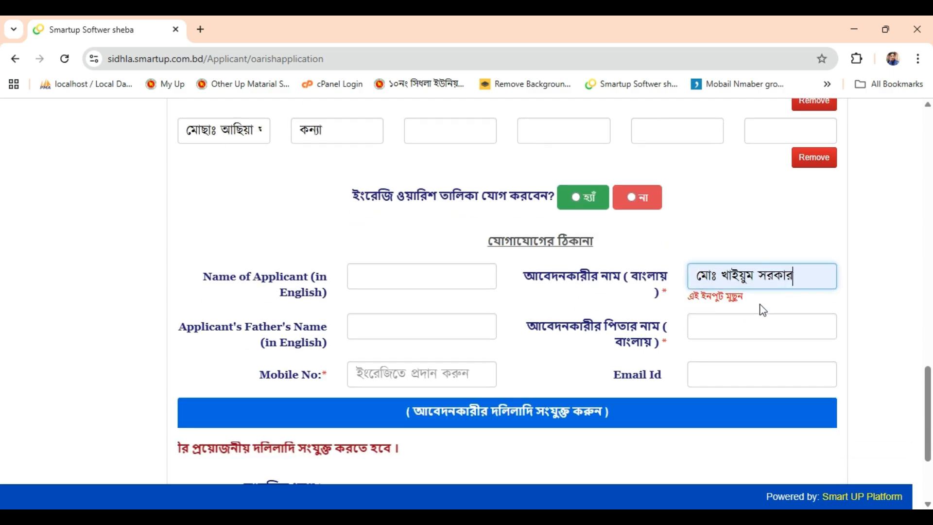
pyautogui.click(761, 322)
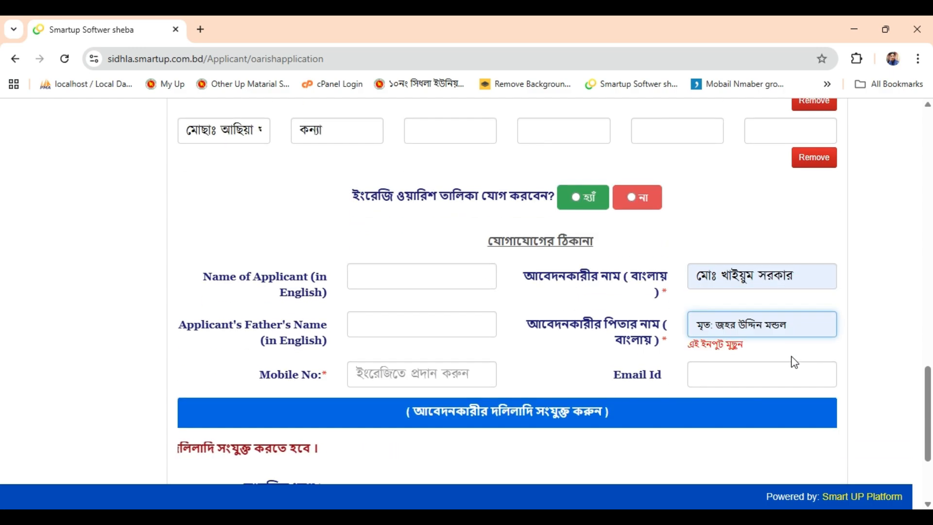
pyautogui.scroll(-1, 826, 323)
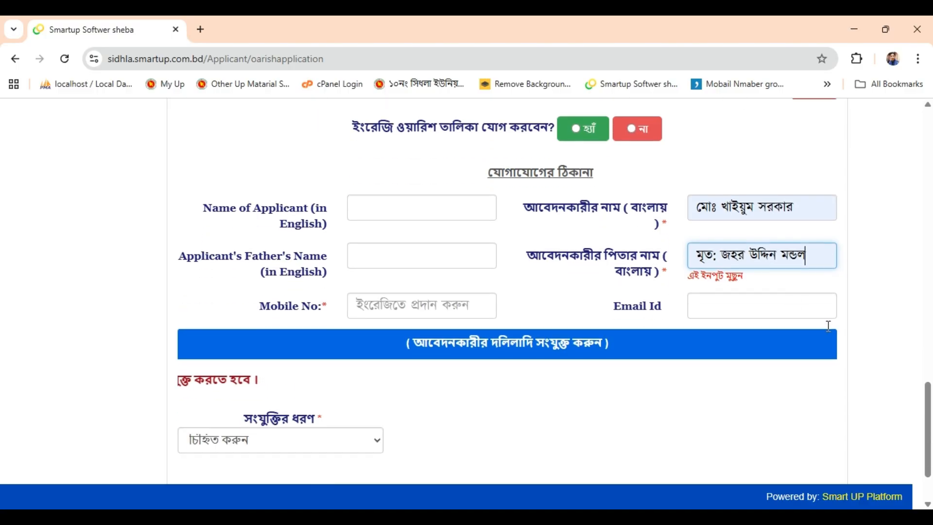
# Fill in the applicant's mobile number
pyautogui.click(427, 314)
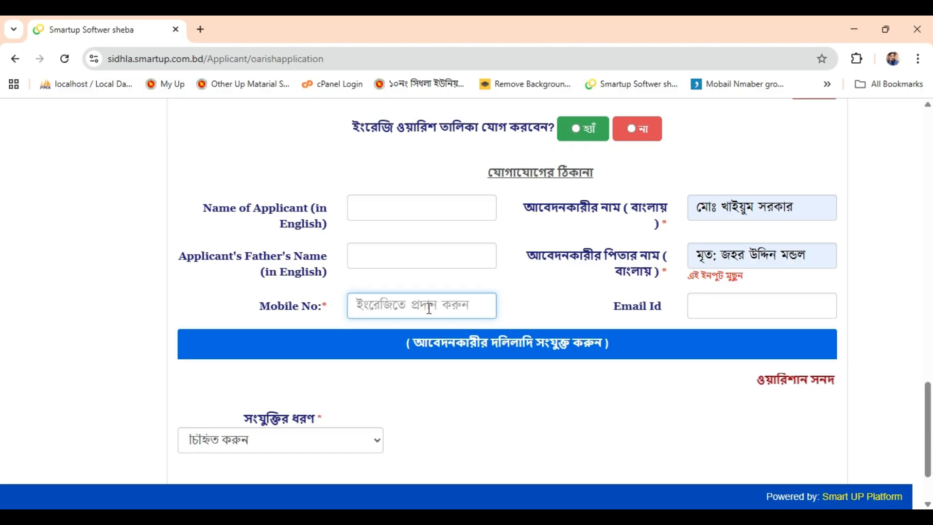
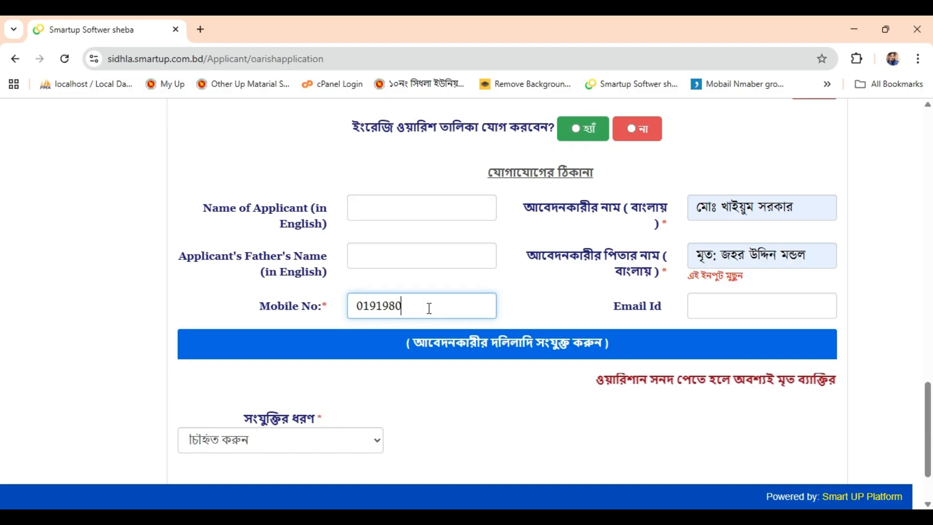
pyautogui.click(285, 441)
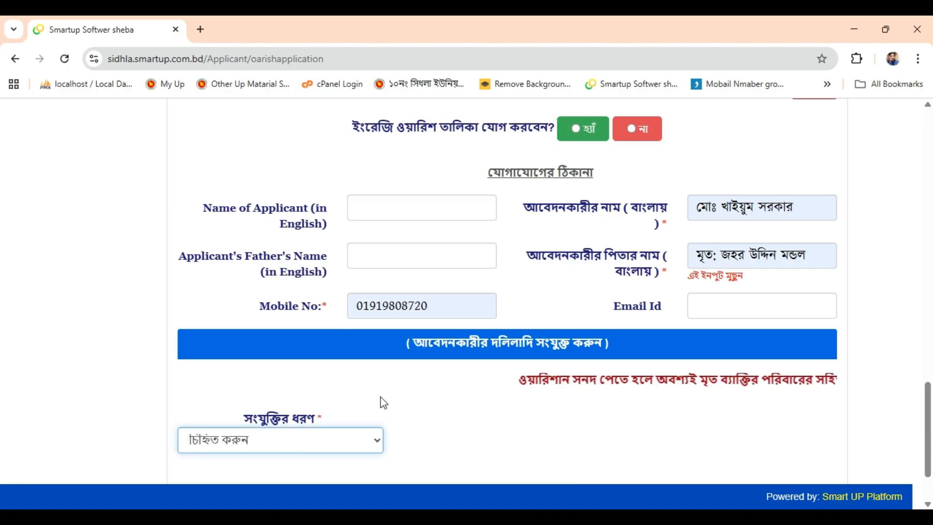
pyautogui.scroll(-2, 384, 403)
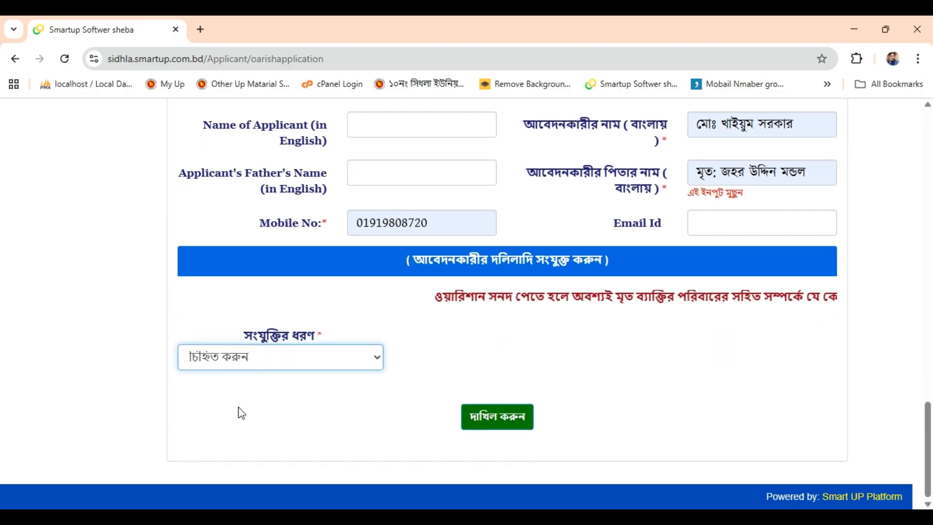
# Set attachment type to ছবি এবং জাতীয় পরিচয়পত্র, submit the application, and acknowledge the receipt alert
pyautogui.press('Down')
pyautogui.scroll(-3, 233, 384)
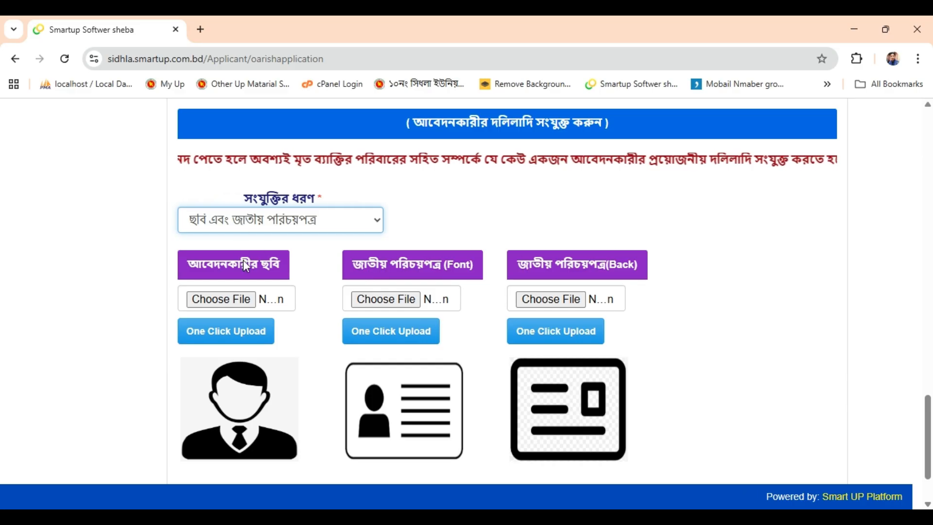
pyautogui.scroll(-3, 245, 265)
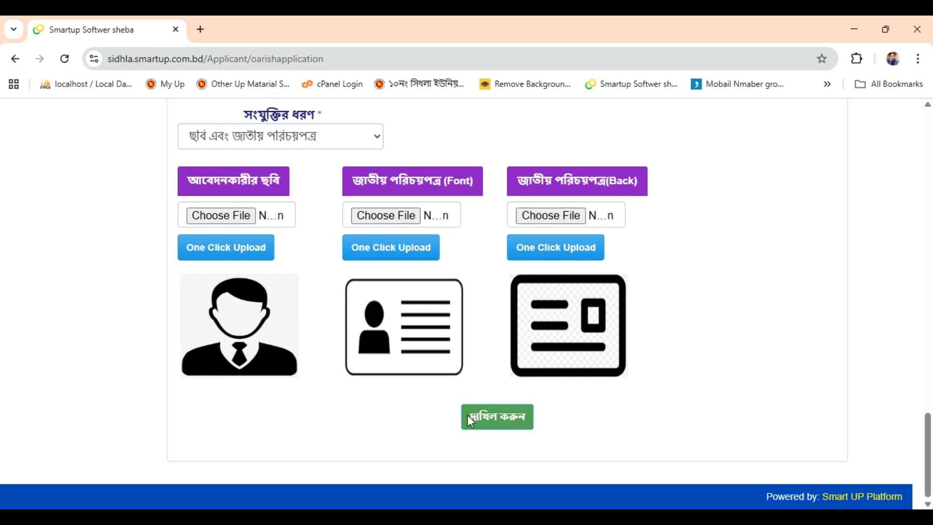
pyautogui.click(470, 420)
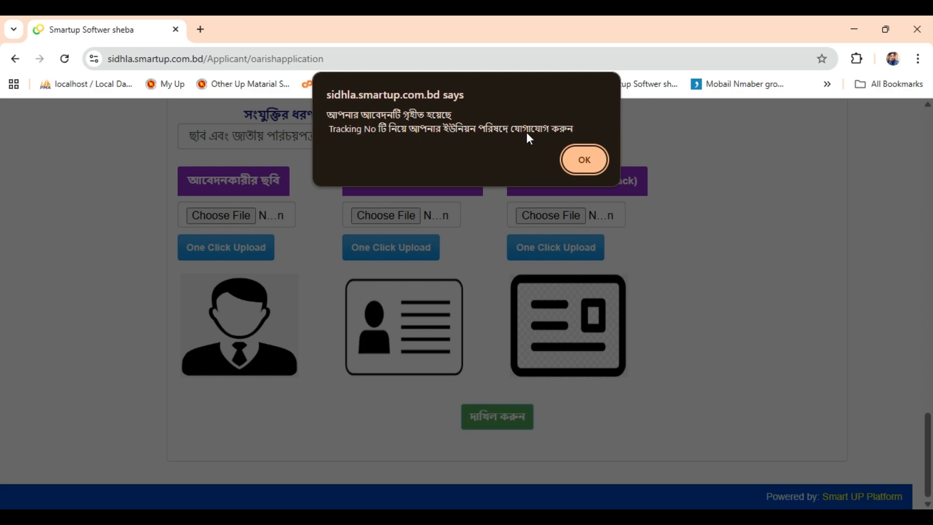
pyautogui.click(588, 162)
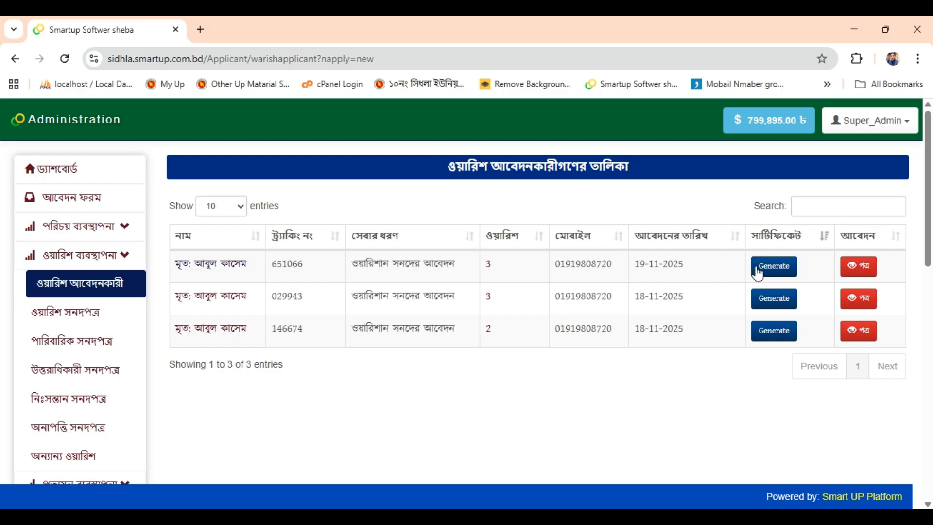
# For the newest application, choose an investigator marked ইউপি সদস্য, keep fee 0.00, and Generate
pyautogui.click(774, 266)
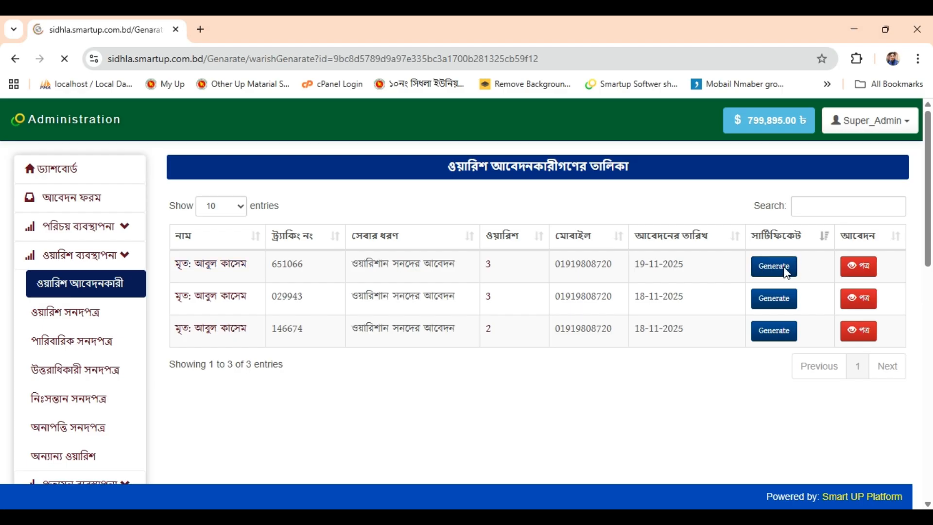
pyautogui.scroll(-1, 346, 249)
pyautogui.click(346, 249)
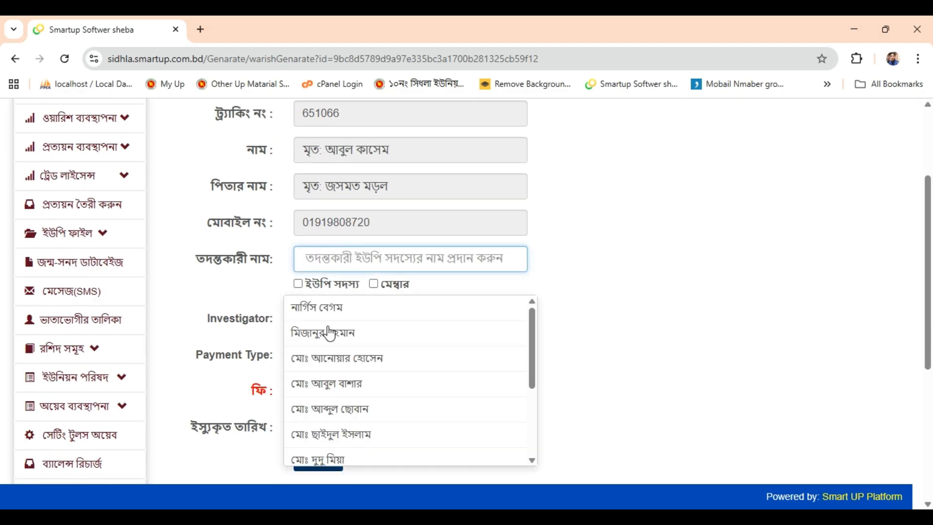
pyautogui.click(321, 354)
pyautogui.click(330, 287)
pyautogui.scroll(-2, 330, 284)
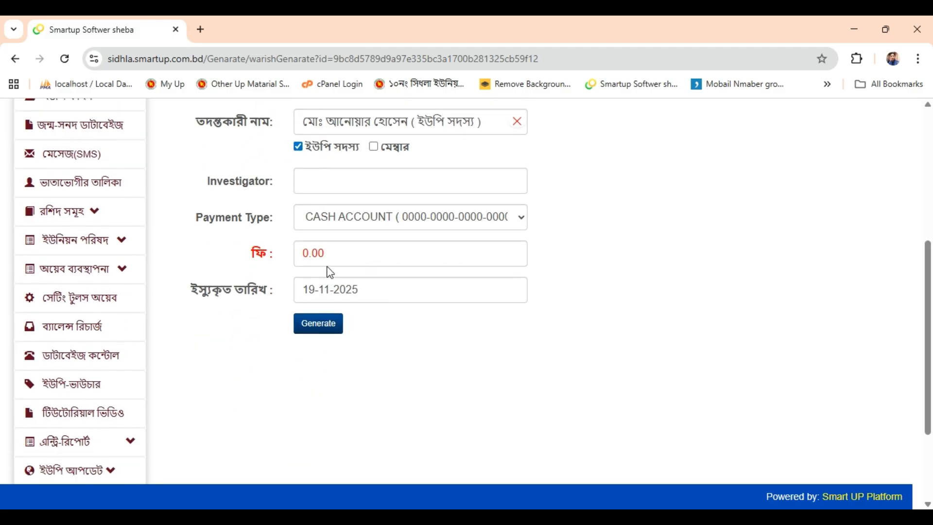
pyautogui.moveTo(328, 260); pyautogui.dragTo(214, 263)
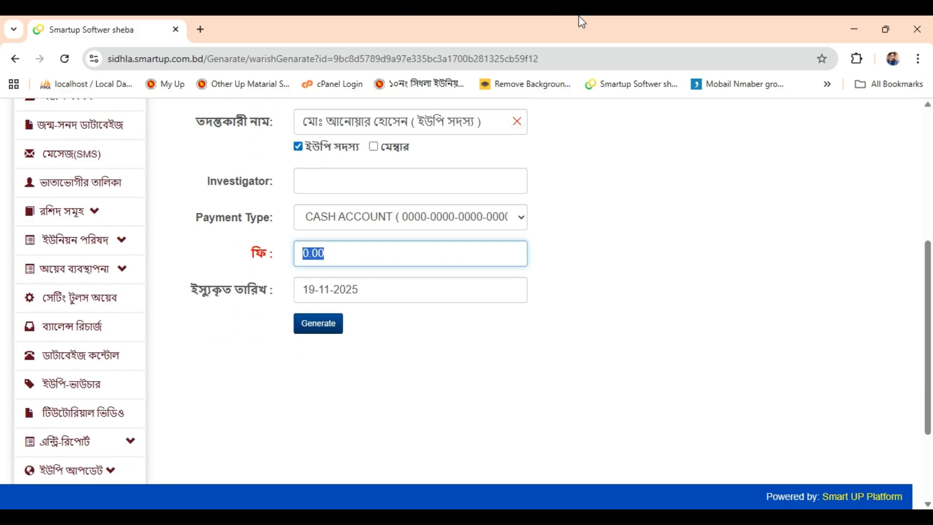
pyautogui.scroll(3, 735, 312)
pyautogui.scroll(-2, 730, 314)
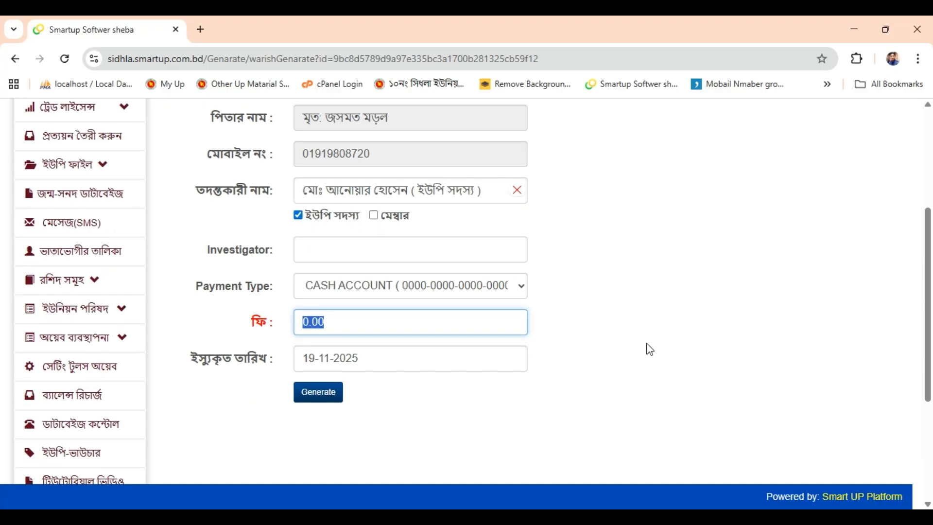
pyautogui.click(319, 392)
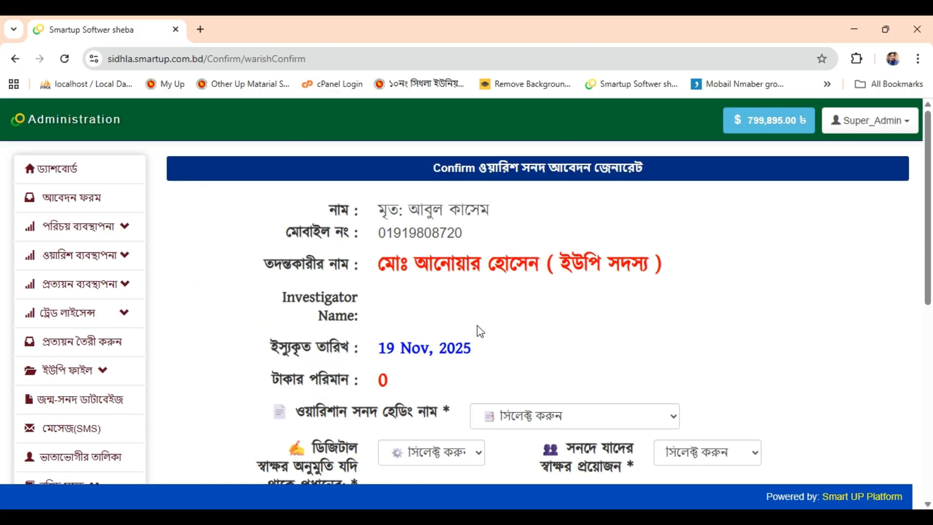
# Choose heading ওয়ারিশ সনদপত্র, digital signature নাই, signer ইউপি প্রশাসক, then Continue
pyautogui.scroll(-3, 480, 331)
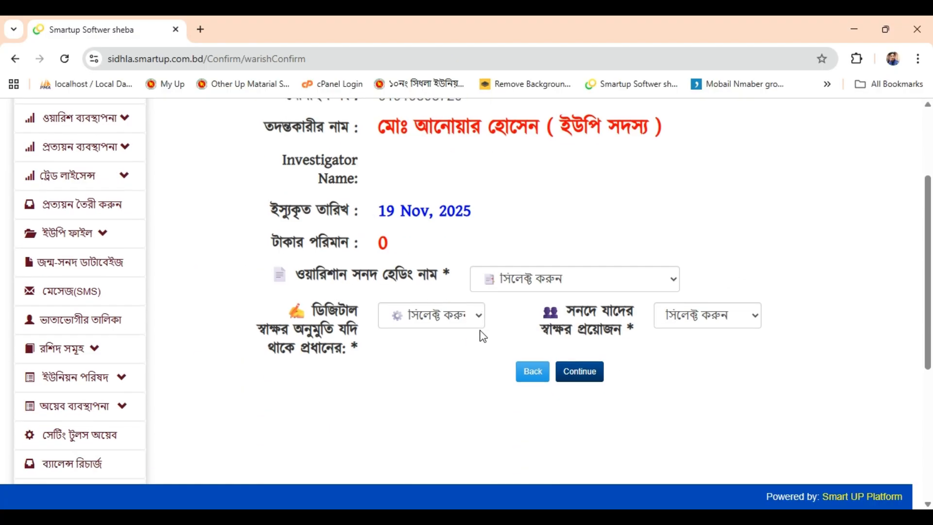
pyautogui.click(522, 278)
pyautogui.click(537, 318)
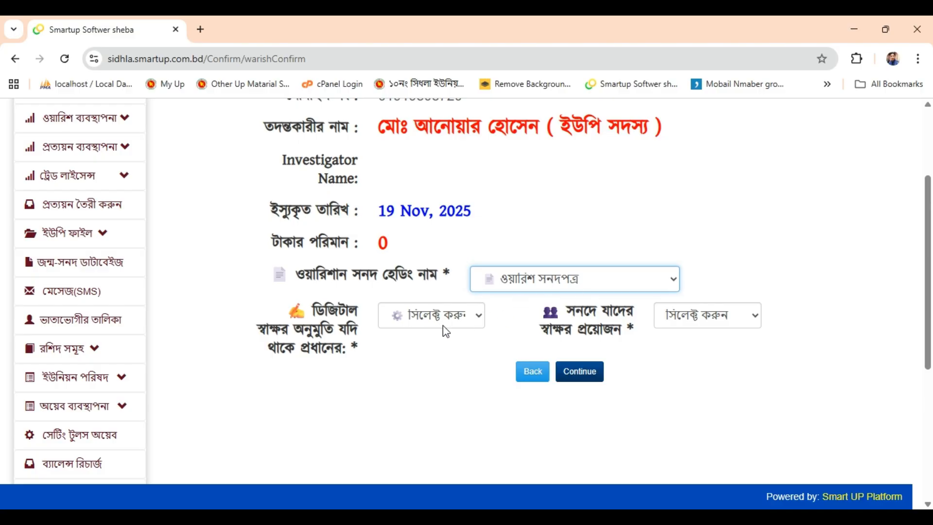
pyautogui.click(442, 322)
pyautogui.click(415, 384)
pyautogui.click(671, 322)
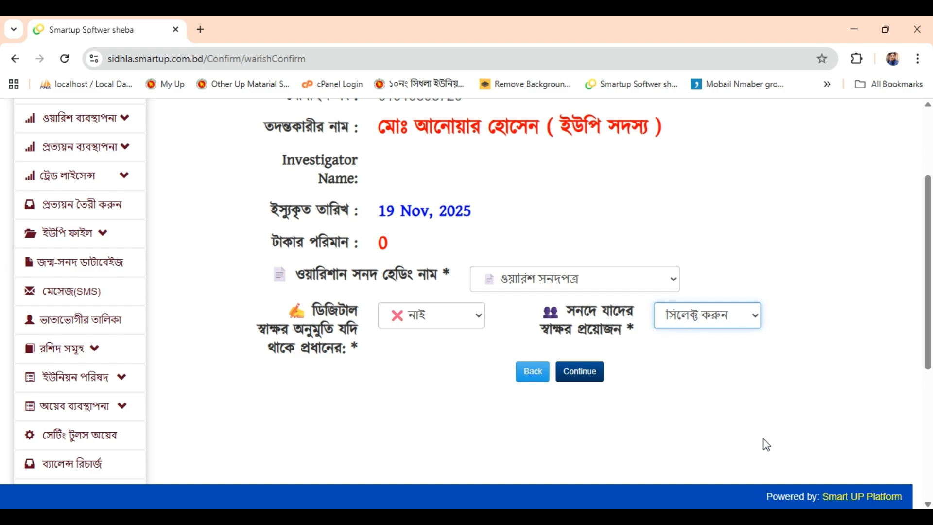
pyautogui.press('Down')
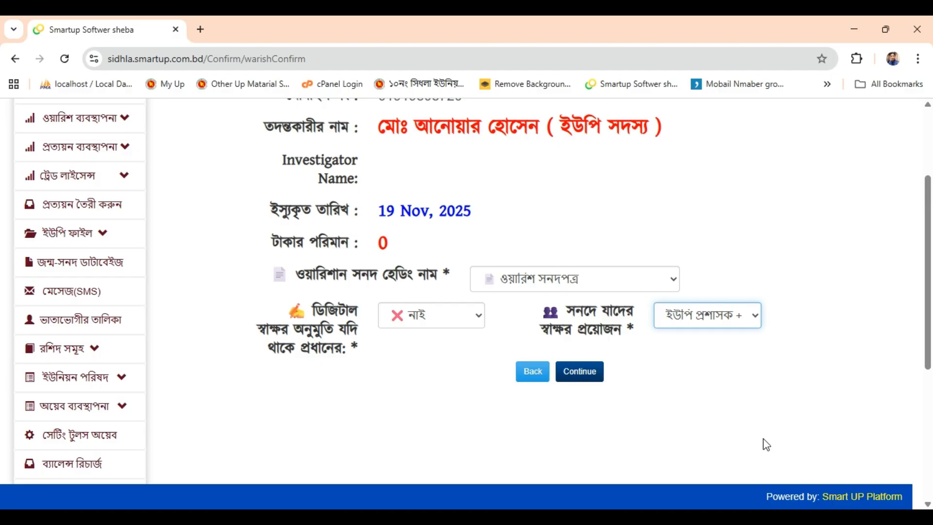
pyautogui.click(582, 379)
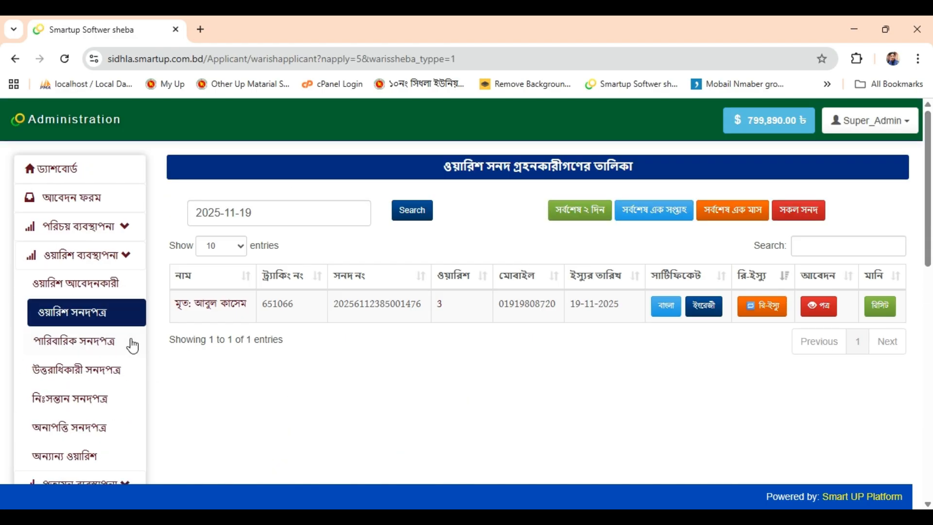
# Open the Bangla certificate preview, scroll through the three-heir listing, and close it
pyautogui.click(666, 307)
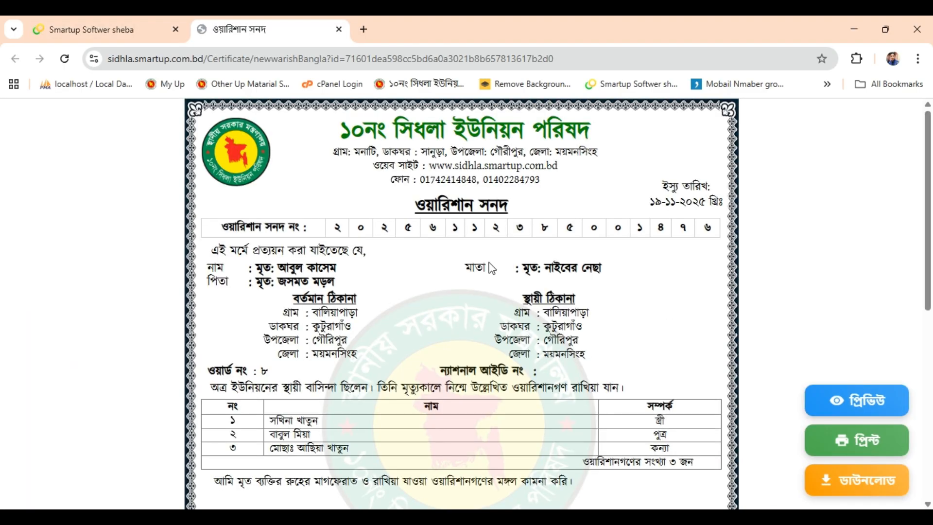
pyautogui.scroll(-10, 512, 329)
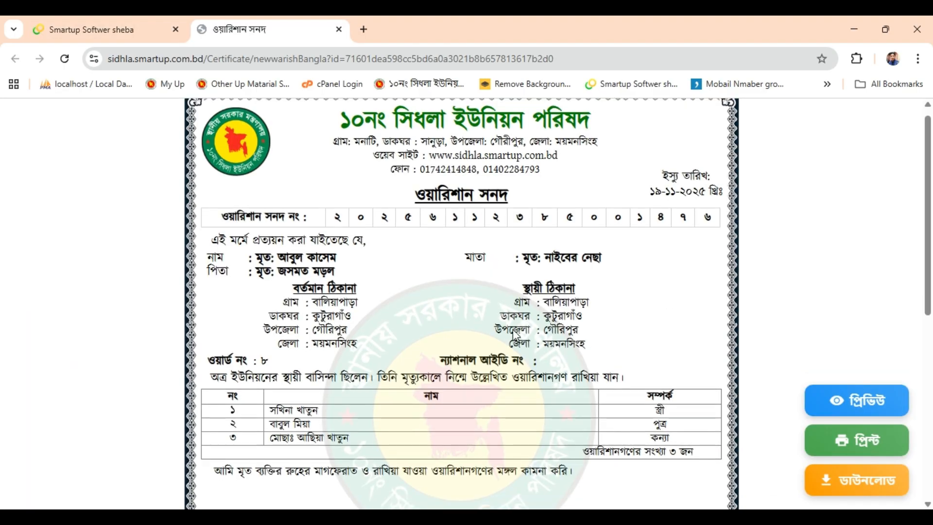
pyautogui.scroll(9, 519, 347)
pyautogui.click(339, 30)
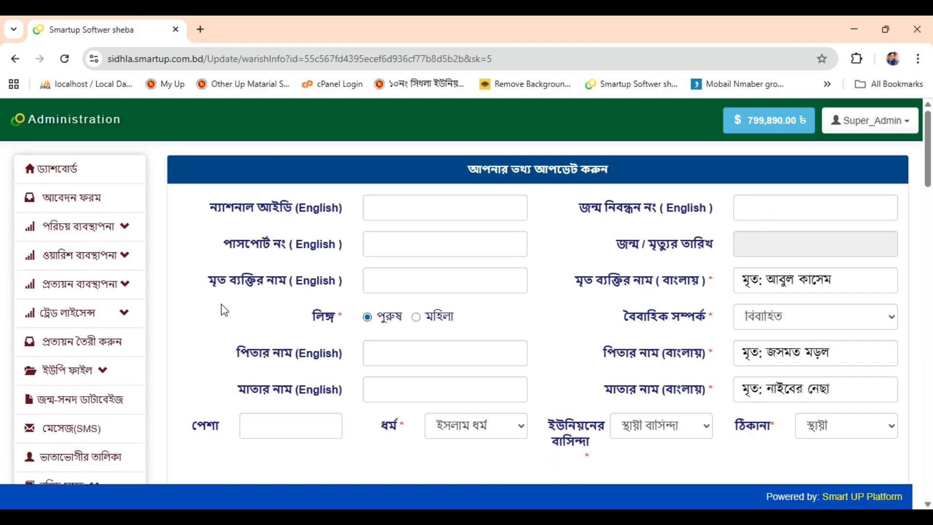
# Edit the first heir's (wife's) name, update the row, and confirm the modification
pyautogui.scroll(-15, 843, 281)
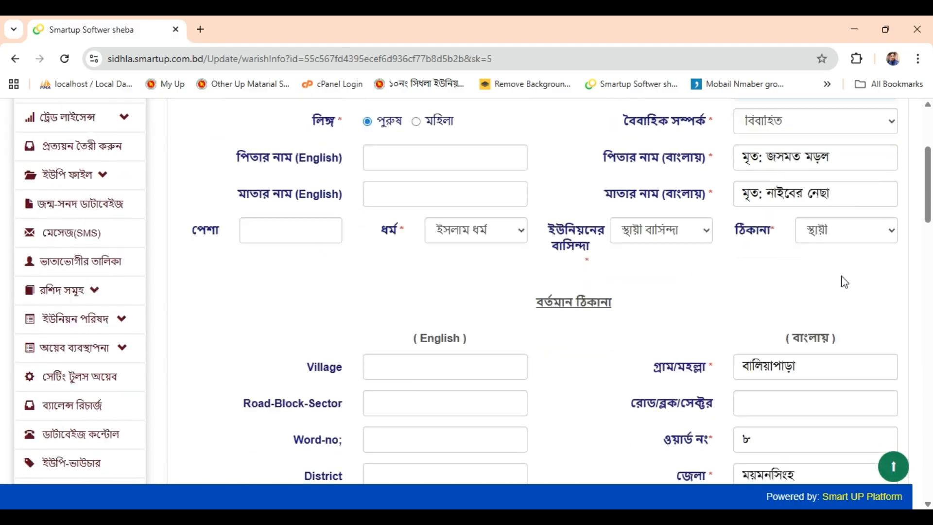
pyautogui.scroll(-12, 846, 282)
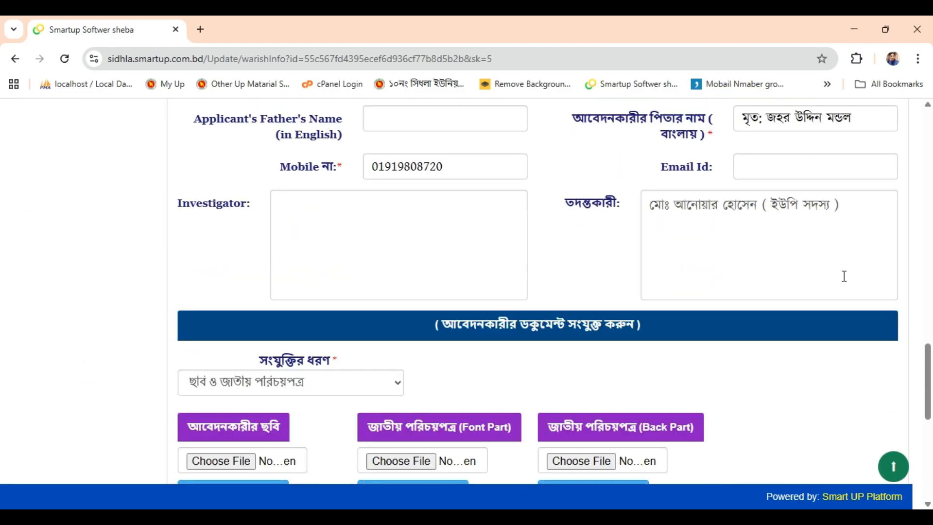
pyautogui.scroll(13, 846, 282)
pyautogui.click(253, 326)
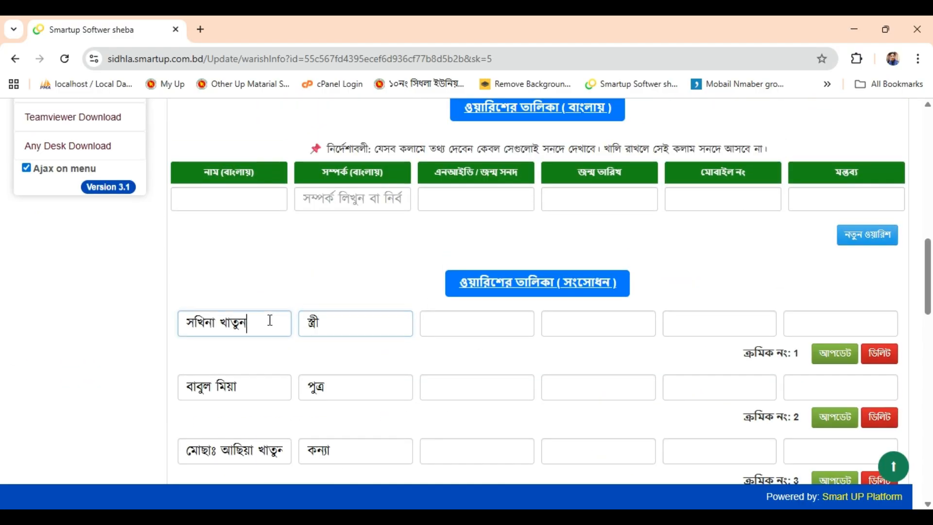
pyautogui.doubleClick(223, 326)
pyautogui.click(256, 327)
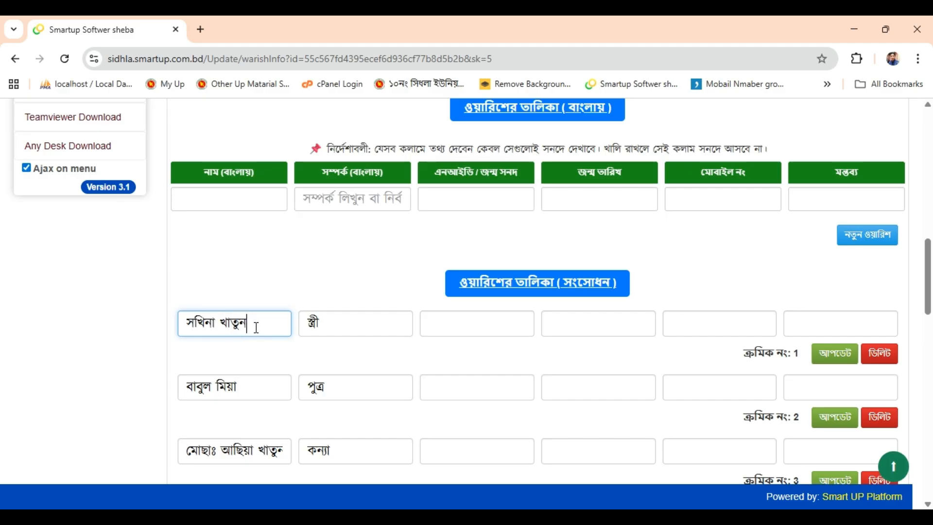
pyautogui.click(833, 356)
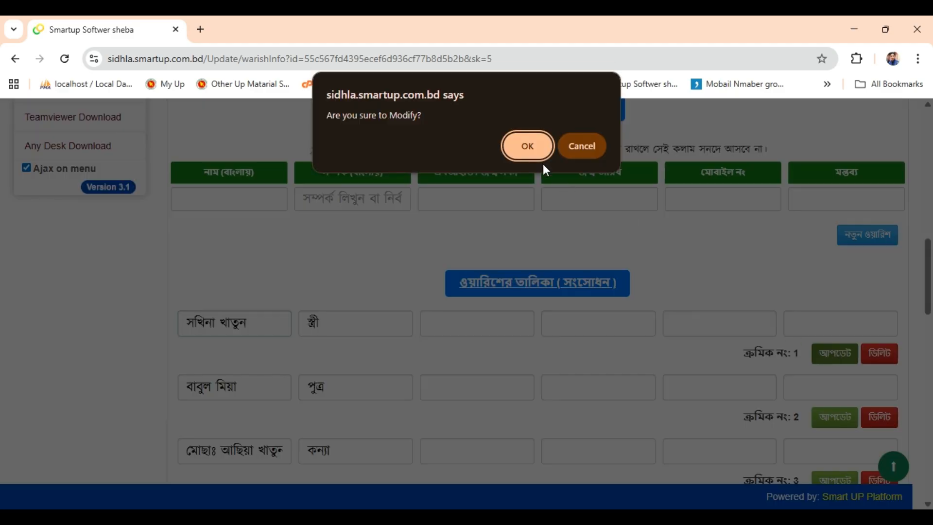
pyautogui.click(528, 145)
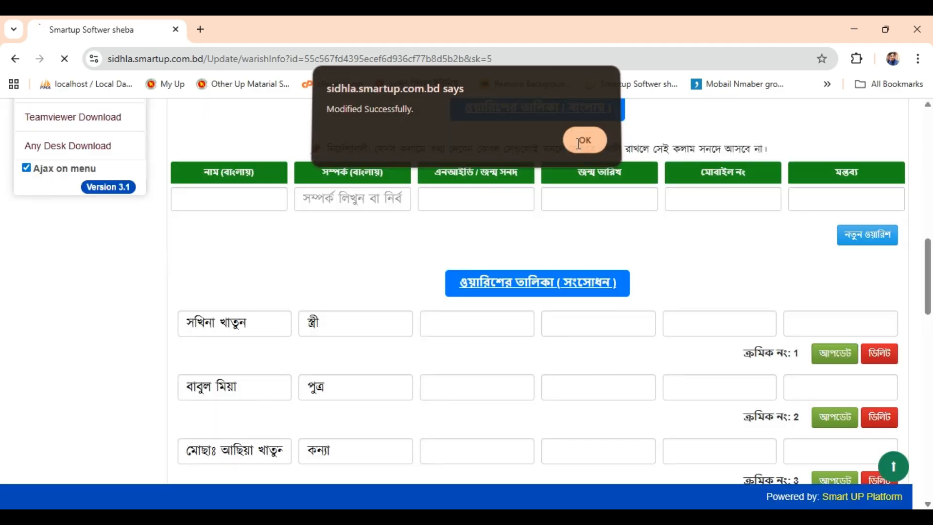
pyautogui.click(581, 143)
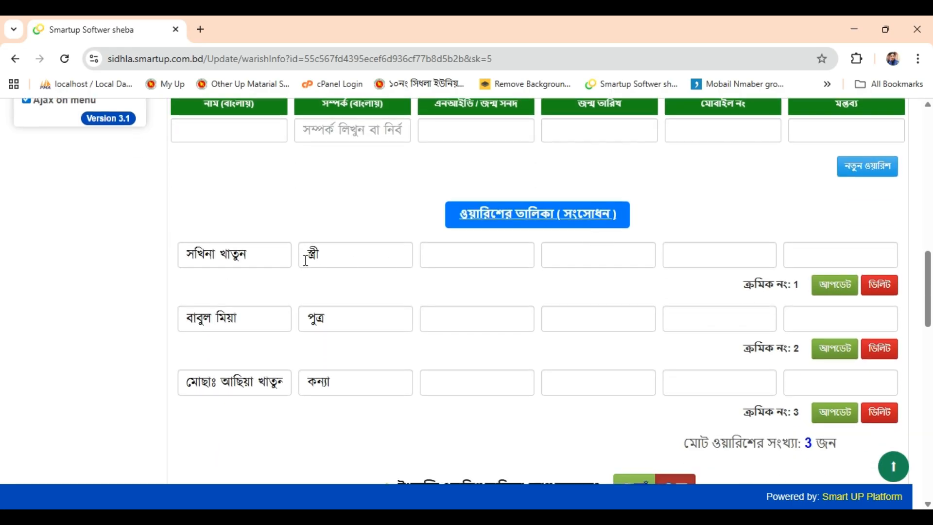
# Delete the second heir (পুত্র) and confirm the deletion
pyautogui.click(375, 330)
pyautogui.click(886, 349)
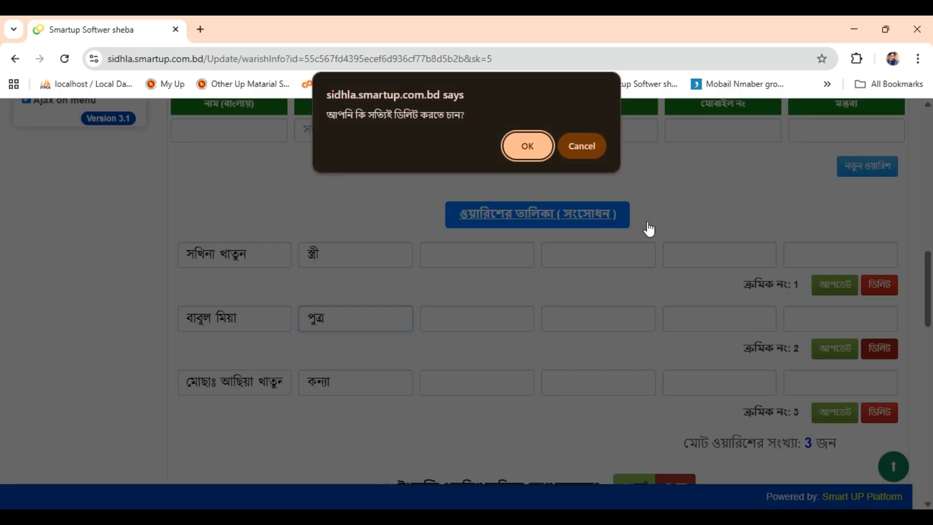
pyautogui.click(525, 152)
pyautogui.click(583, 146)
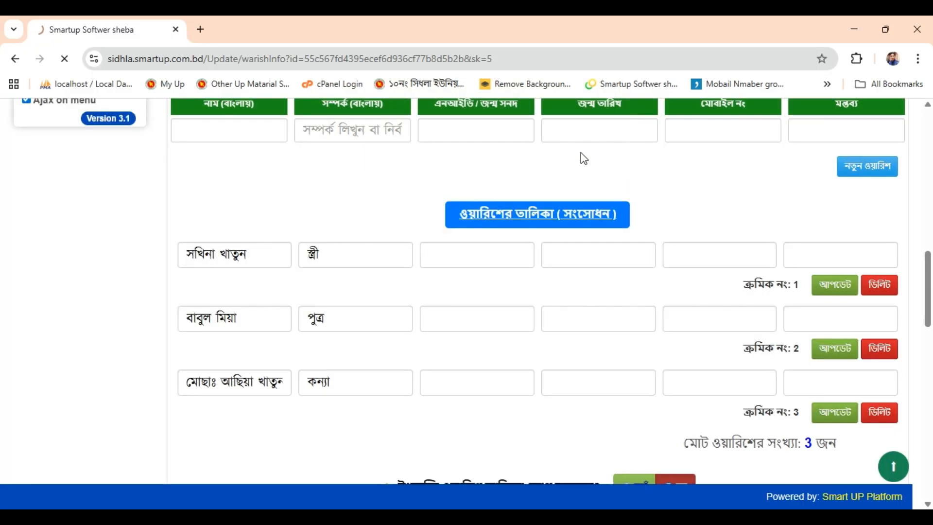
# Review the village name in the application's address section
pyautogui.scroll(-7, 730, 319)
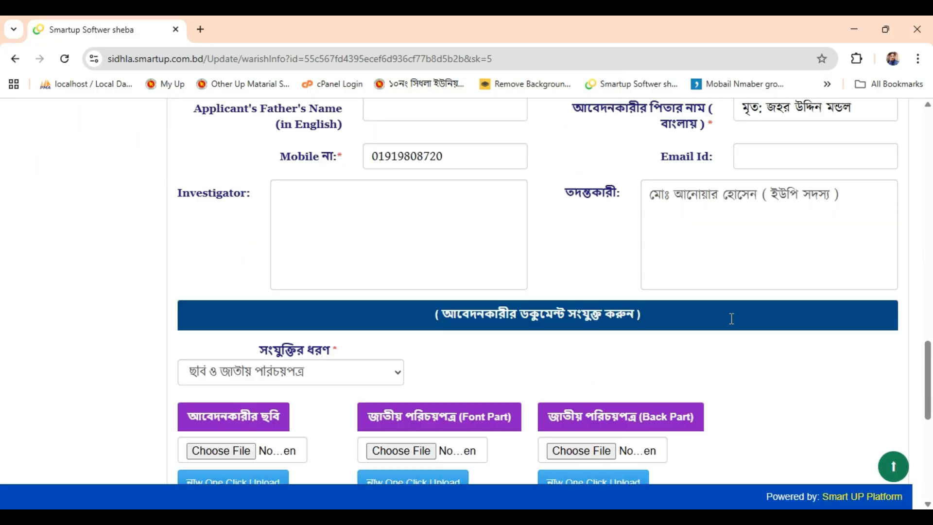
pyautogui.scroll(7, 731, 318)
pyautogui.scroll(6, 730, 319)
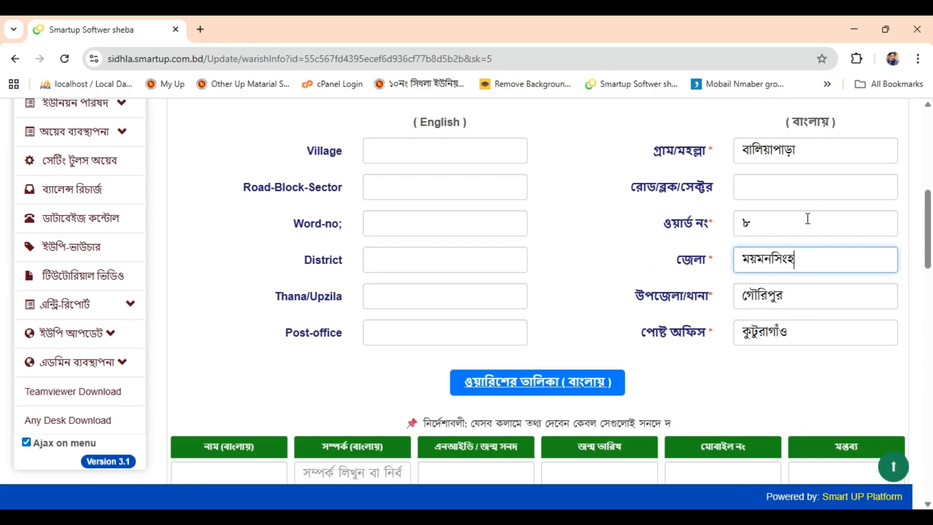
pyautogui.click(826, 154)
# Save the application with এখানে আপডেট করুন and acknowledge the update alert
pyautogui.scroll(6, 747, 313)
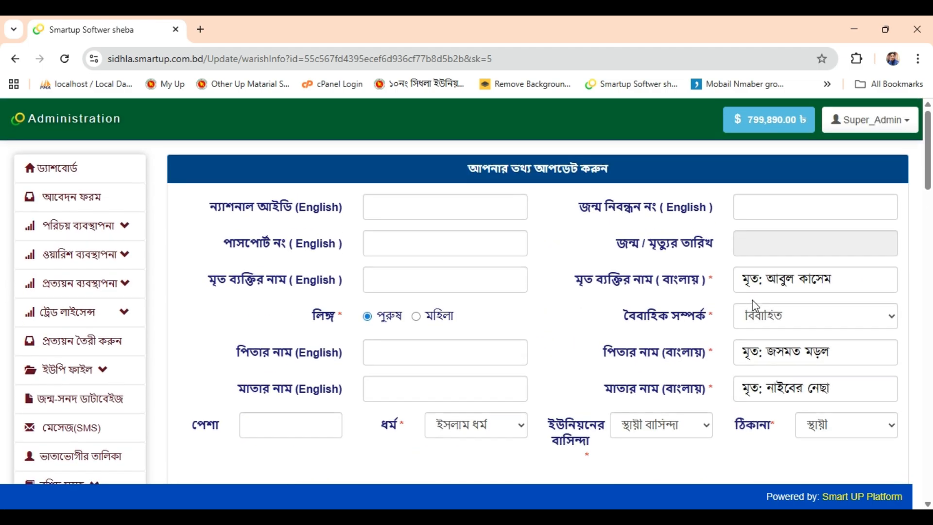
pyautogui.scroll(-11, 752, 301)
pyautogui.scroll(-5, 753, 301)
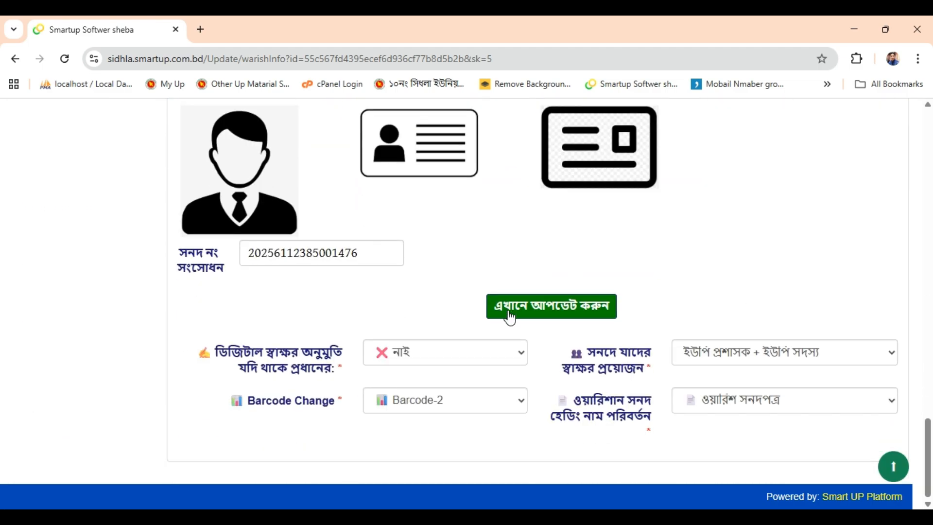
pyautogui.click(510, 316)
pyautogui.click(589, 153)
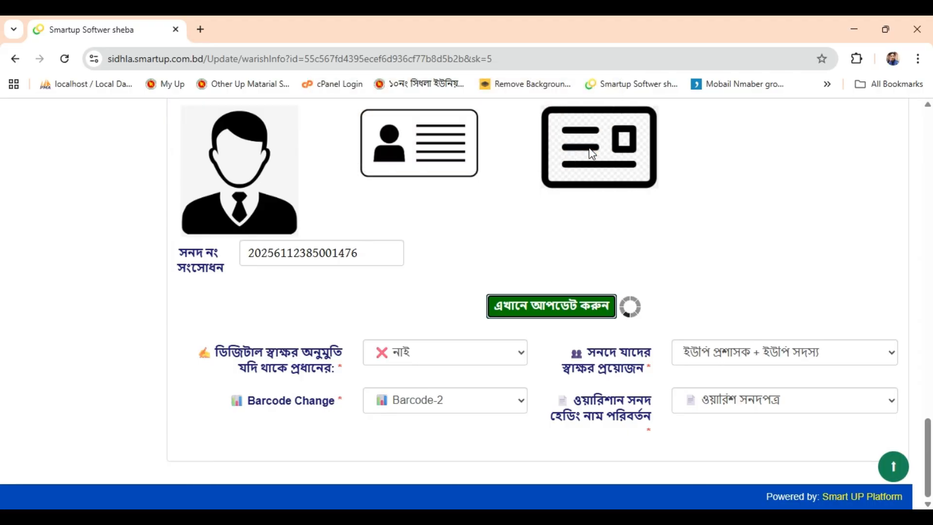